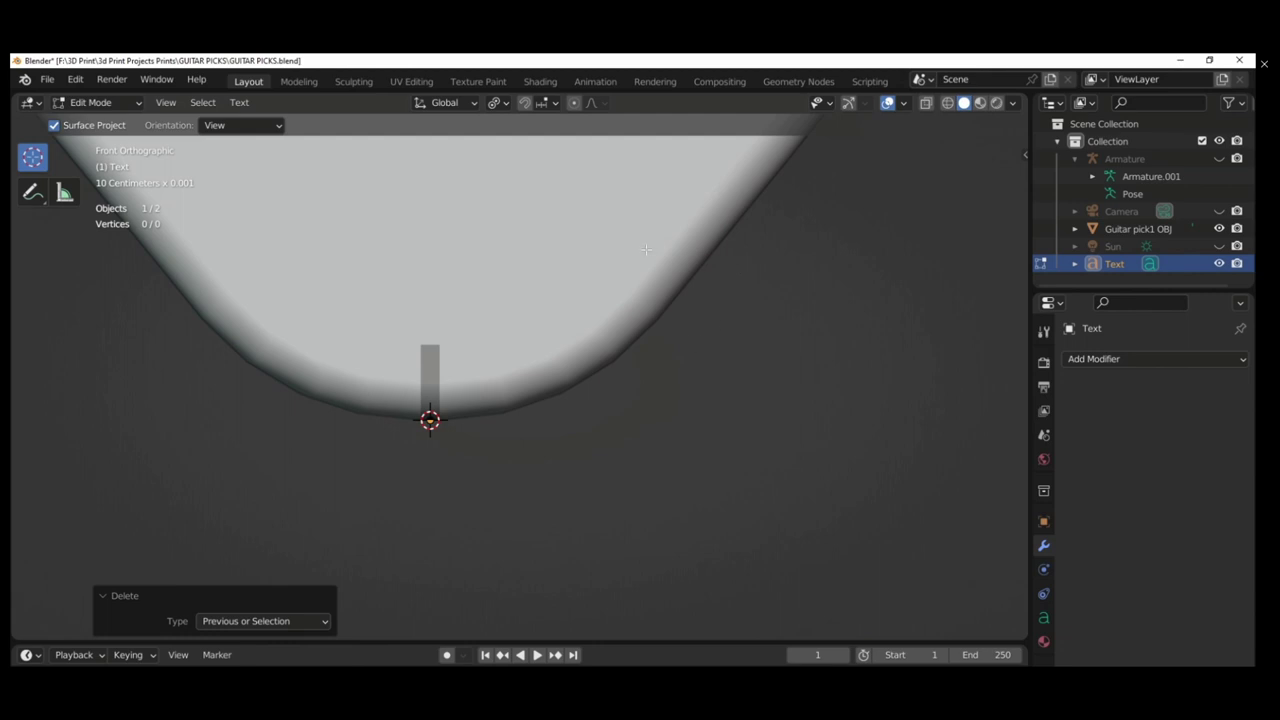
Brighten the guitar pick's red base color to a value of 0.615 and deselect the pick
key("Tab")
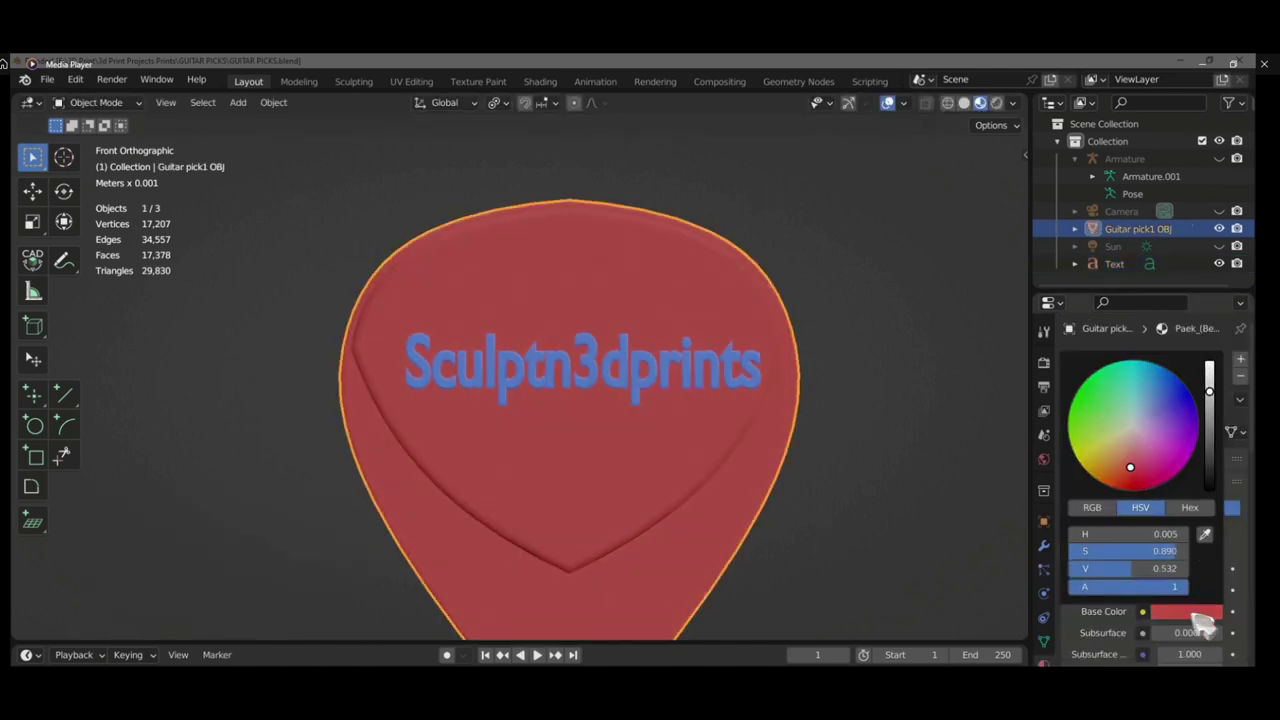
scroll(1203, 623, "up", 3)
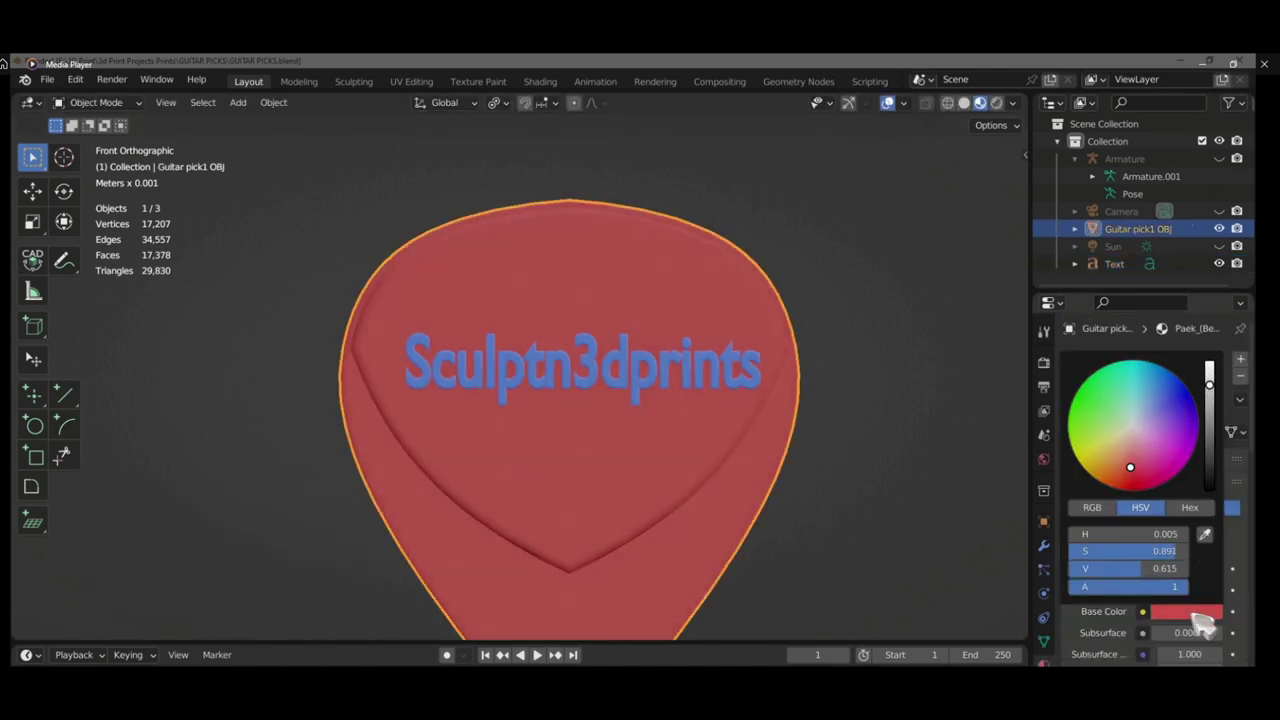
left_click(834, 531)
scroll(771, 503, "down", 4)
scroll(697, 447, "up", 4)
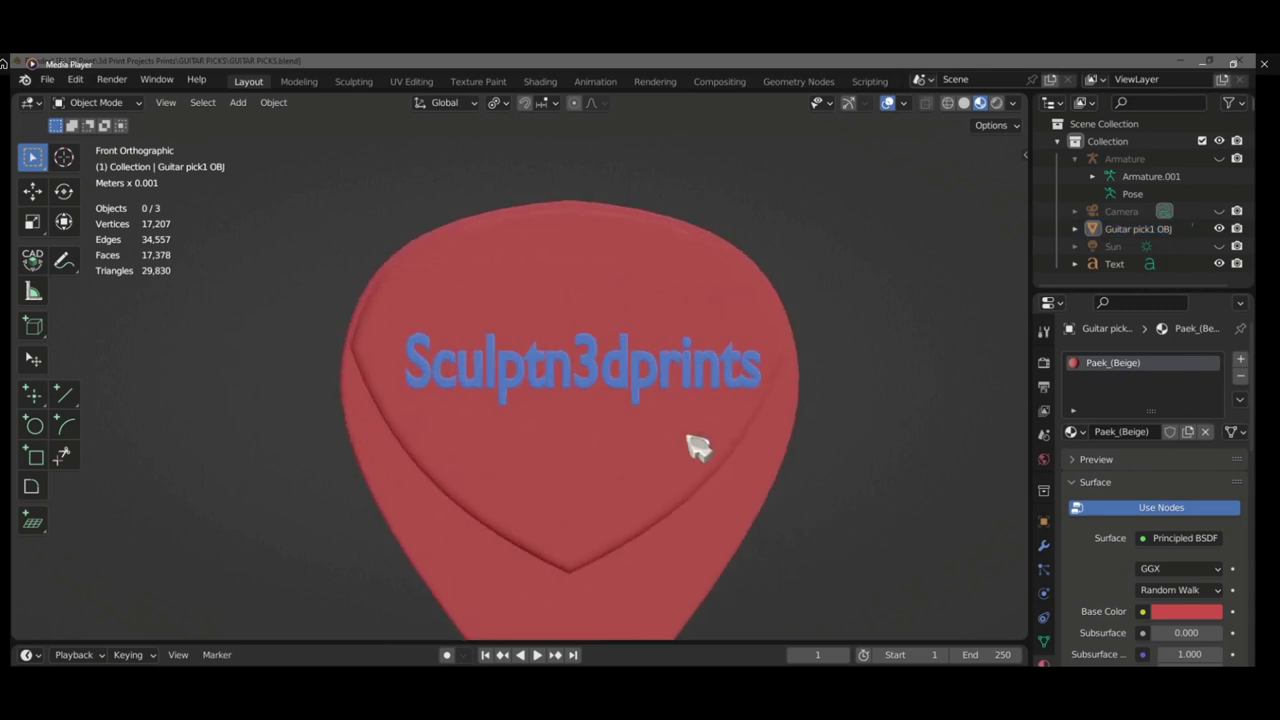
Move the "Sculptn3dprints" text about -0.78 mm along X and about 0.85 mm up along Z on the pick
left_click(657, 381)
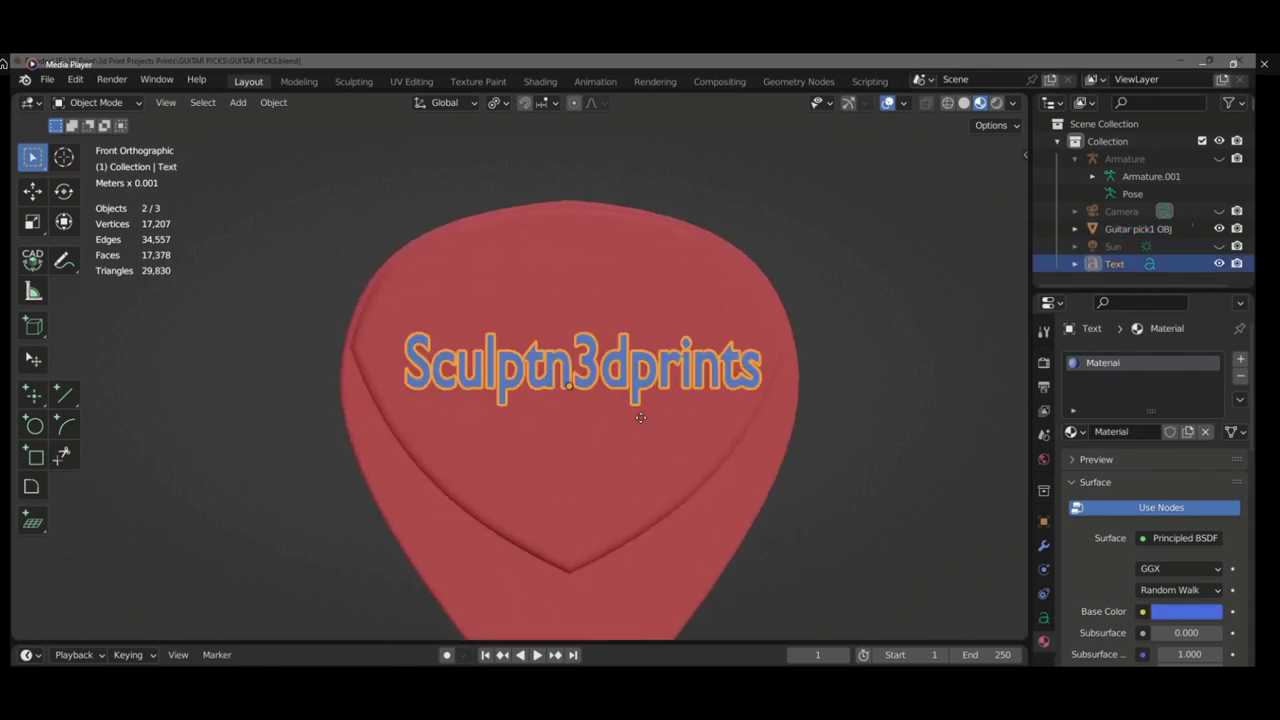
key("g")
key("x")
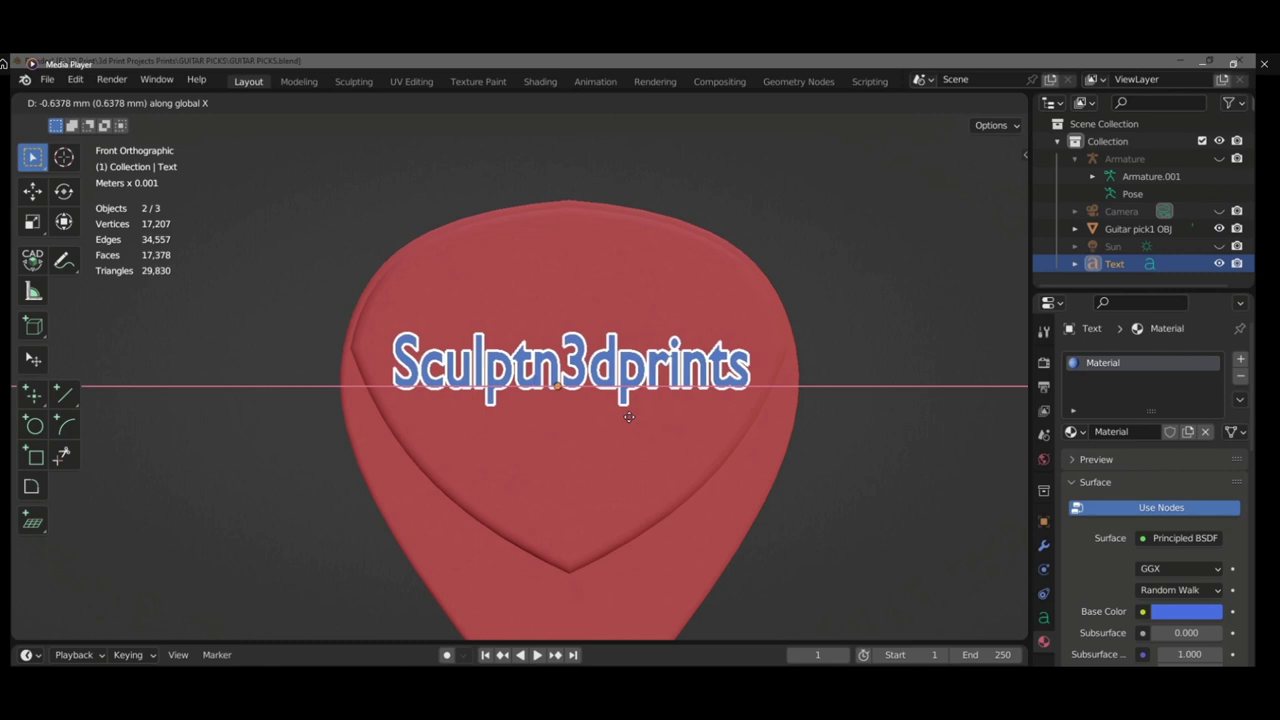
left_click(638, 428)
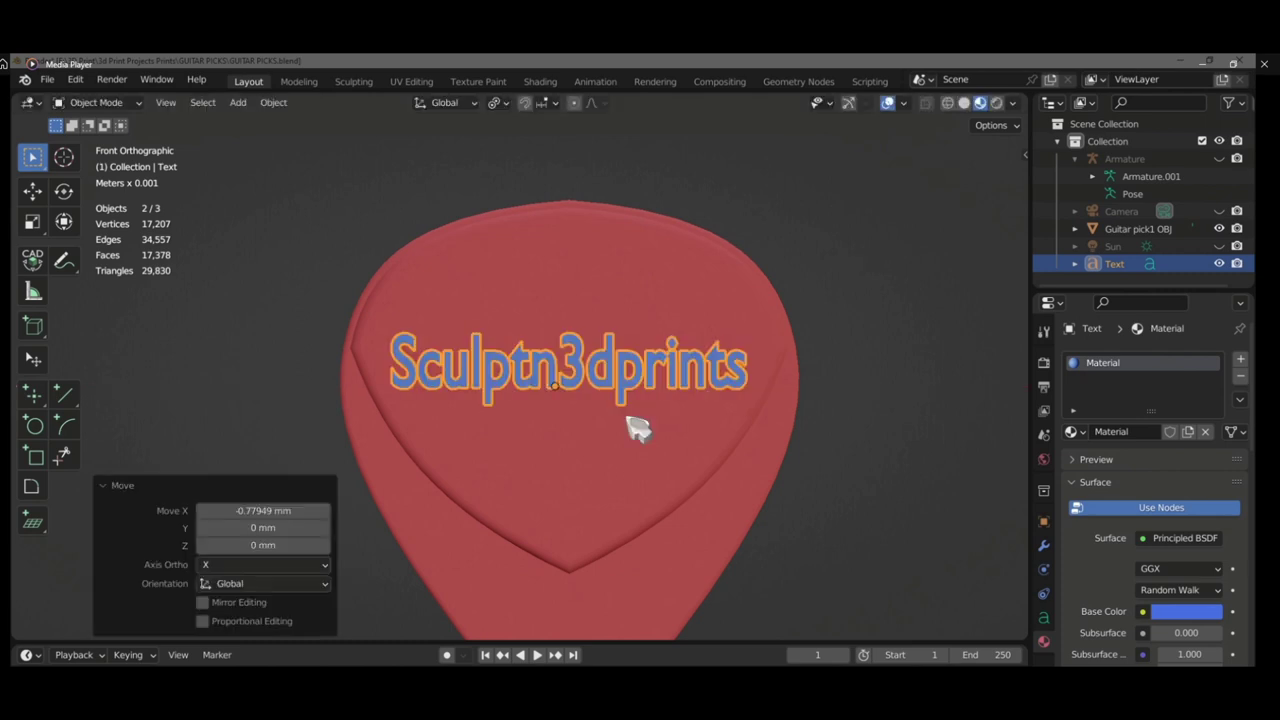
key("g")
key("z")
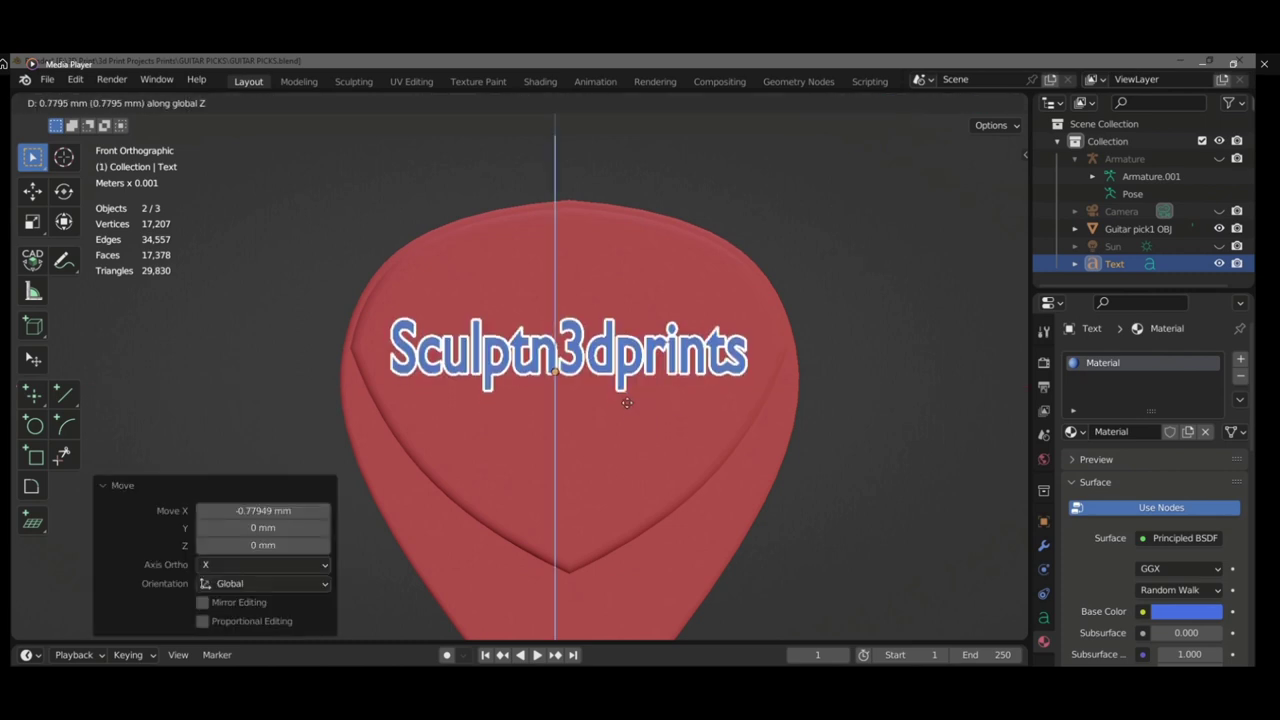
left_click(629, 409)
In the right side view, move the text about 4.57 mm along Y to sink it into the pick's front face
scroll(812, 440, "down", 1)
middle_click_drag(812, 440, 760, 470)
scroll(1143, 605, "down", 3)
left_click(1043, 617)
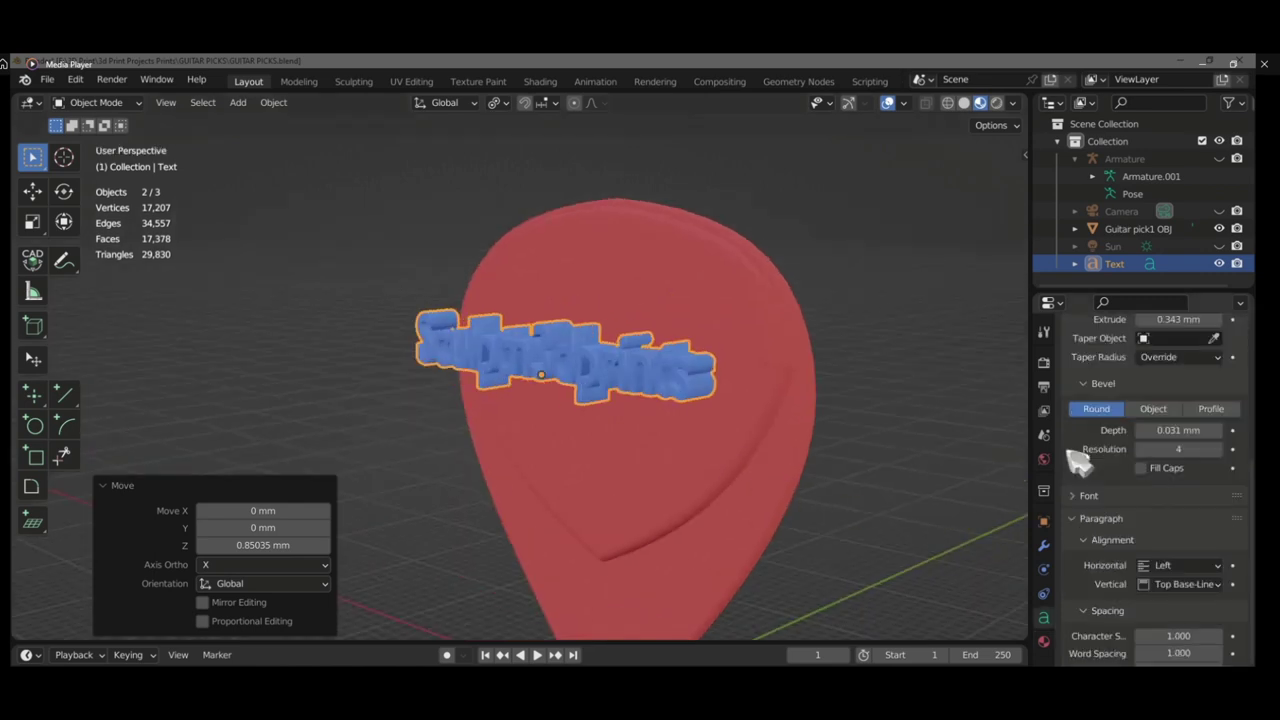
left_click(928, 430)
key("KP_3")
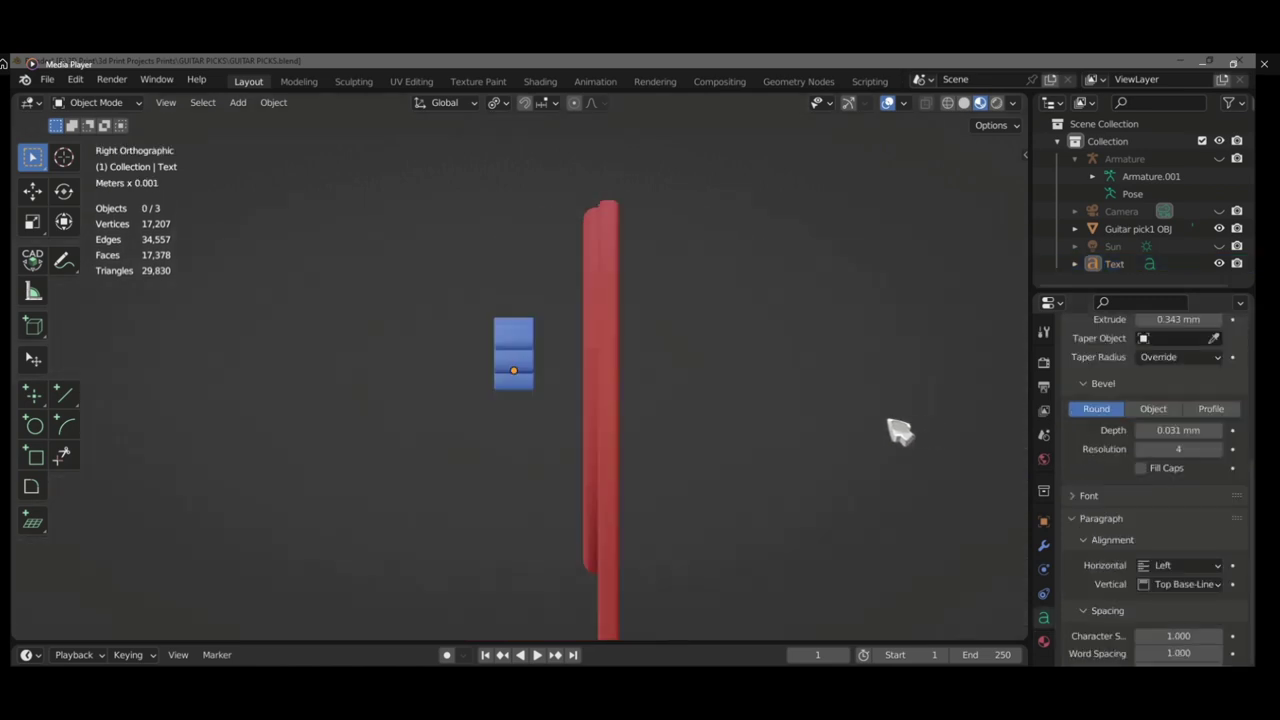
left_click(524, 358)
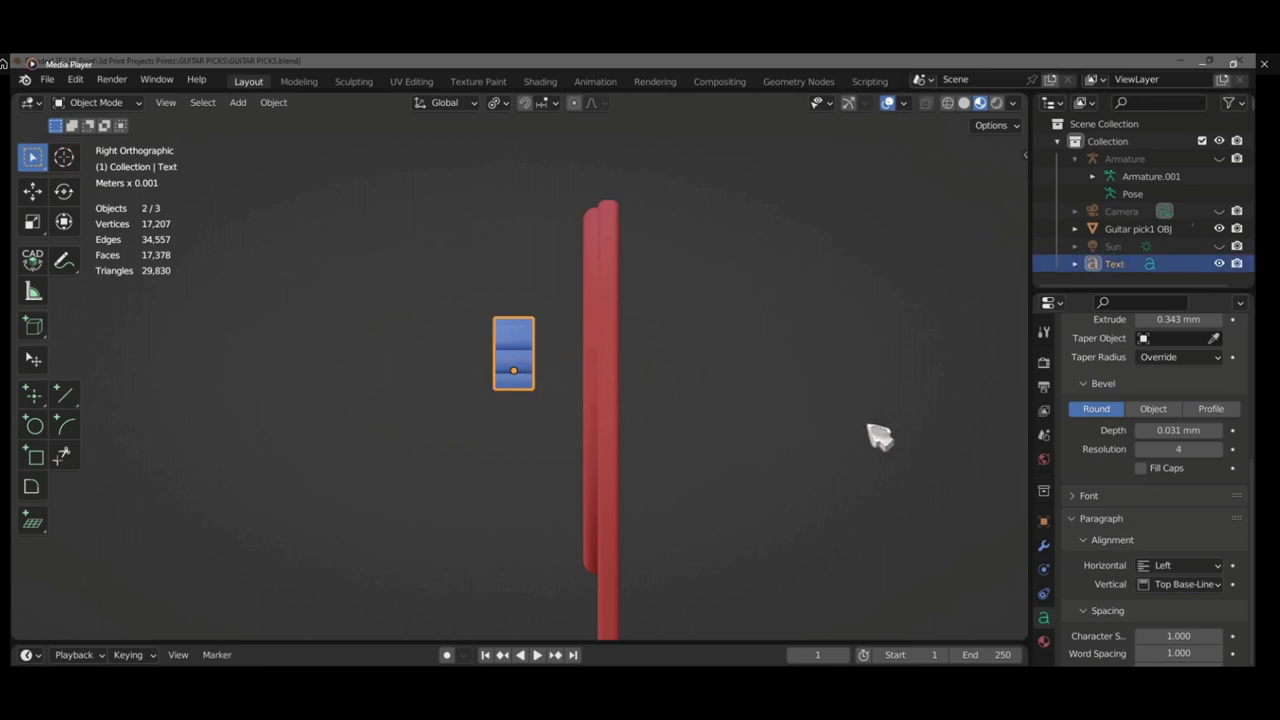
key("g")
key("y")
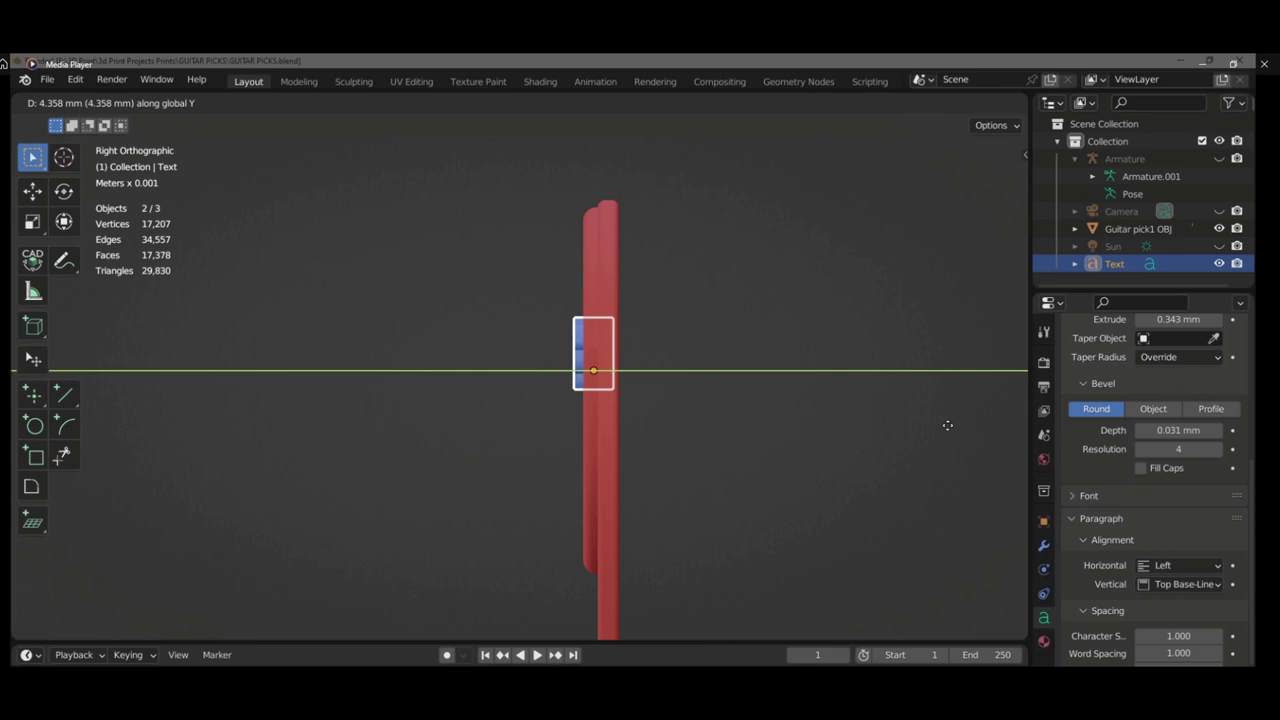
left_click(951, 425)
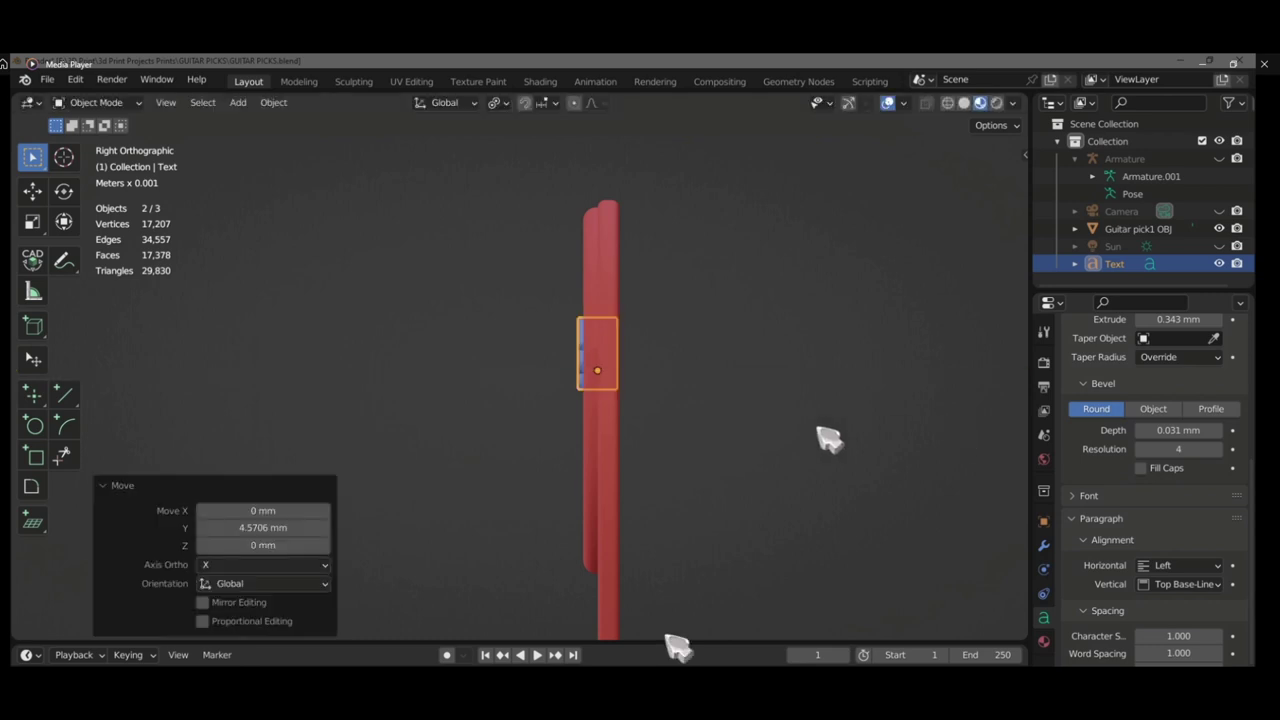
Fine-tune the text's depth along Y in the side view so it protrudes slightly from the pick's face, and deselect it
scroll(894, 437, "up", 5)
mouse_move(706, 422)
middle_mouse_down()
mouse_move(820, 411)
mouse_move(820, 457)
mouse_move(946, 480)
mouse_move(766, 457)
mouse_move(817, 500)
mouse_move(677, 468)
mouse_move(709, 463)
mouse_move(689, 457)
mouse_move(690, 473)
middle_mouse_up()
scroll(829, 423, "down", 3)
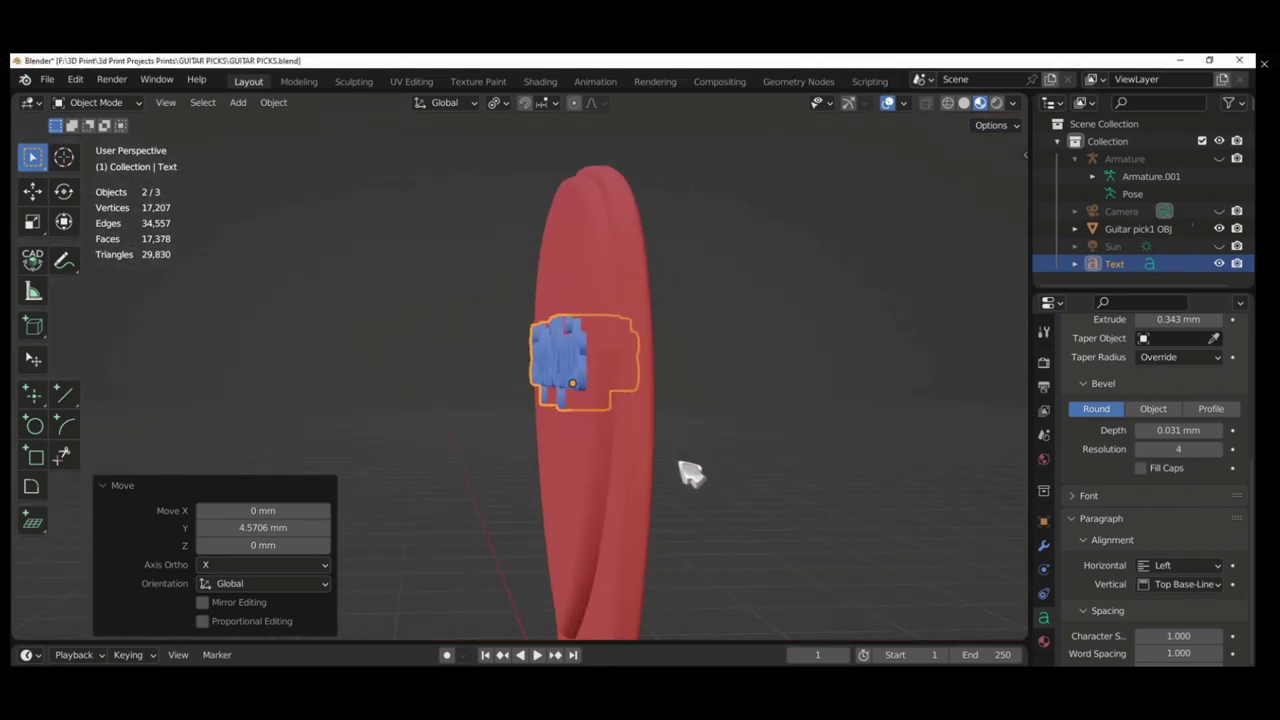
key("KP_3")
key("g")
key("y")
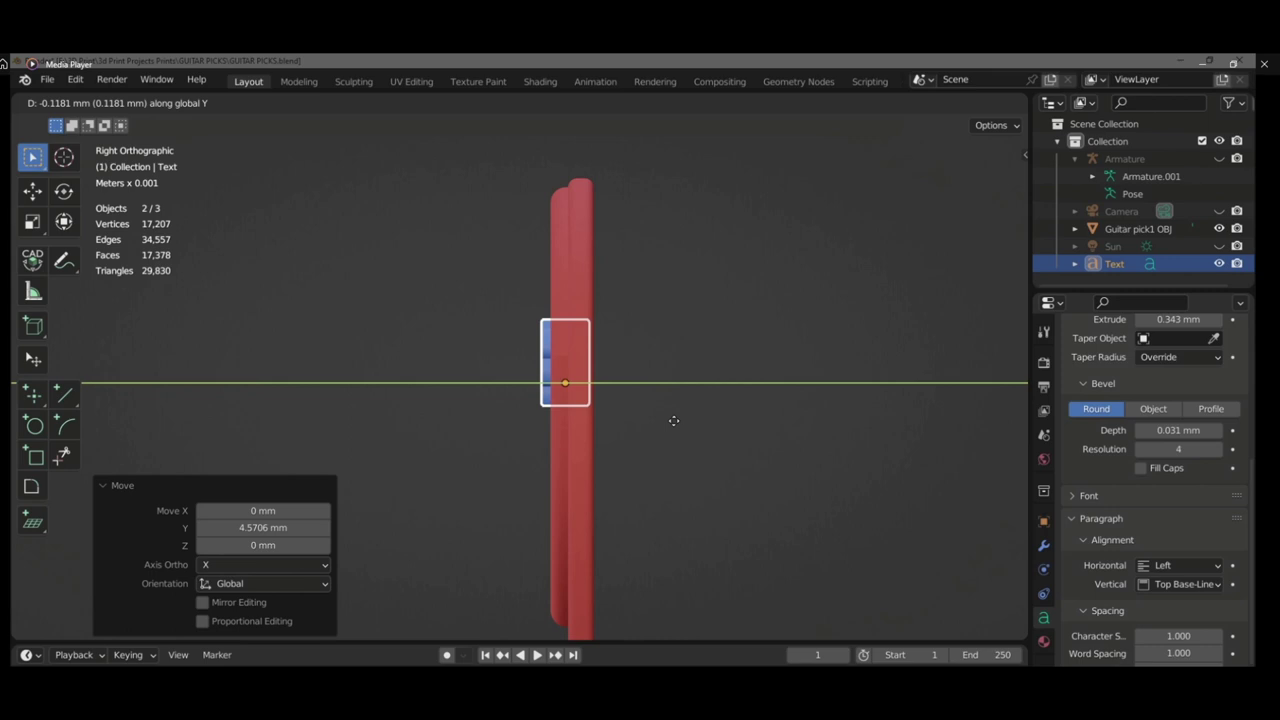
left_click(680, 421)
left_click(691, 423)
Lower the text about 0.53 mm along Z on the pick's face
middle_click_drag(691, 423, 740, 444)
scroll(737, 442, "up", 2)
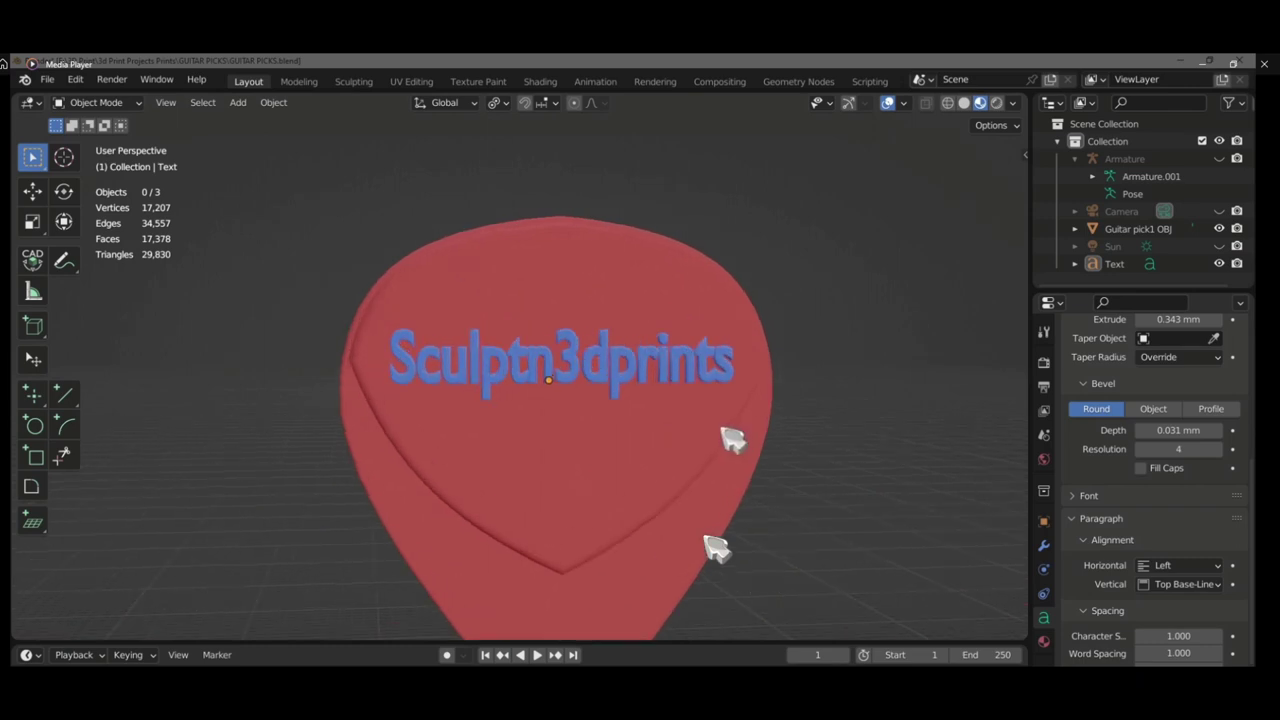
scroll(714, 429, "down", 3)
scroll(711, 428, "up", 2)
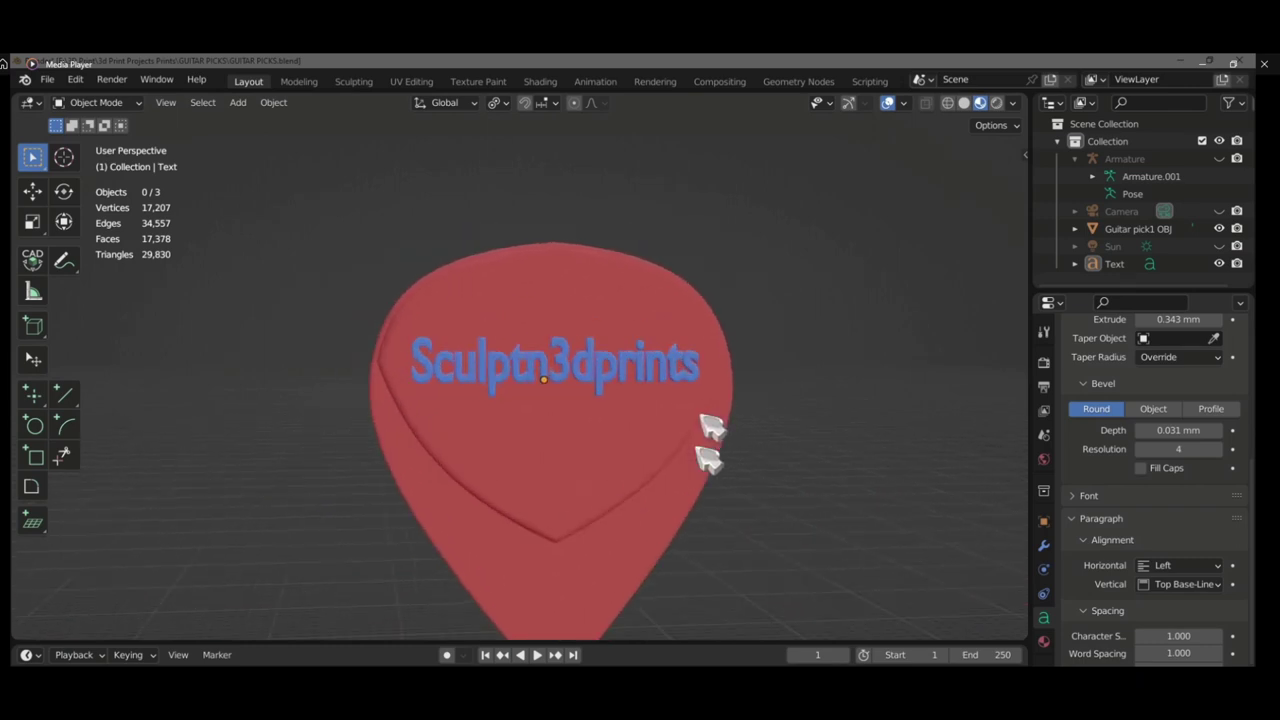
left_click(660, 380)
key("g")
key("z")
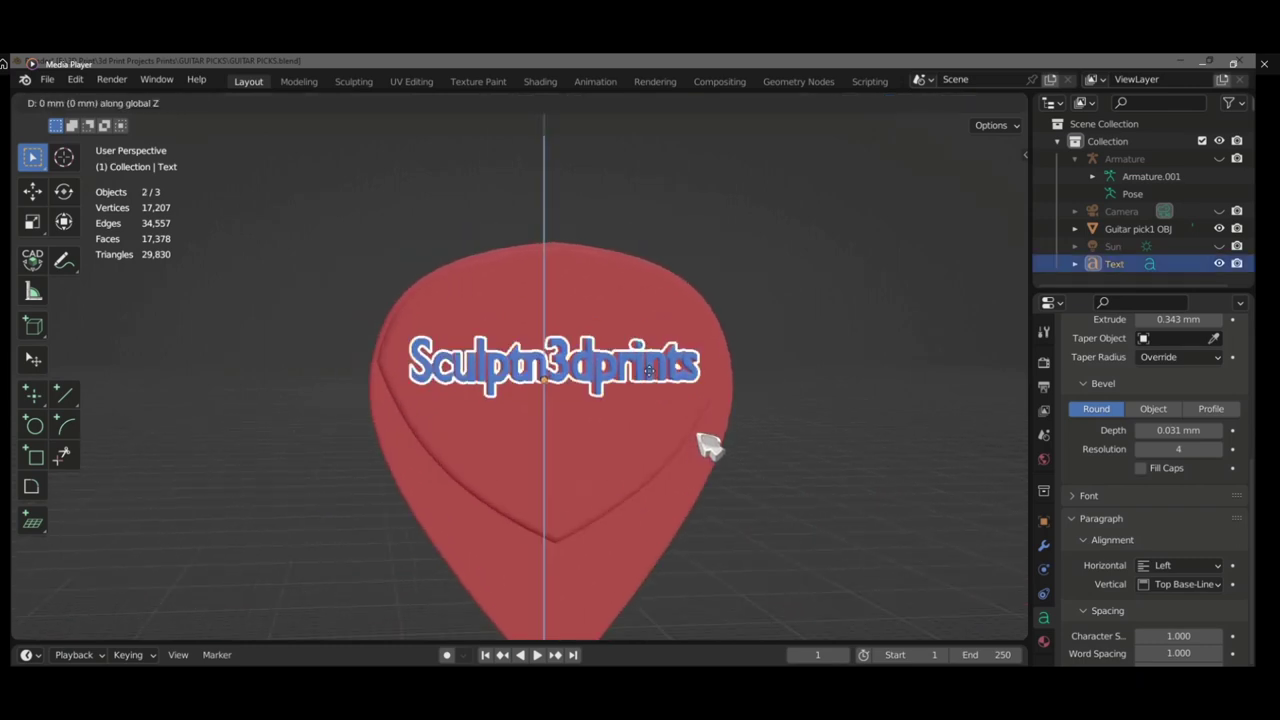
left_click(708, 446)
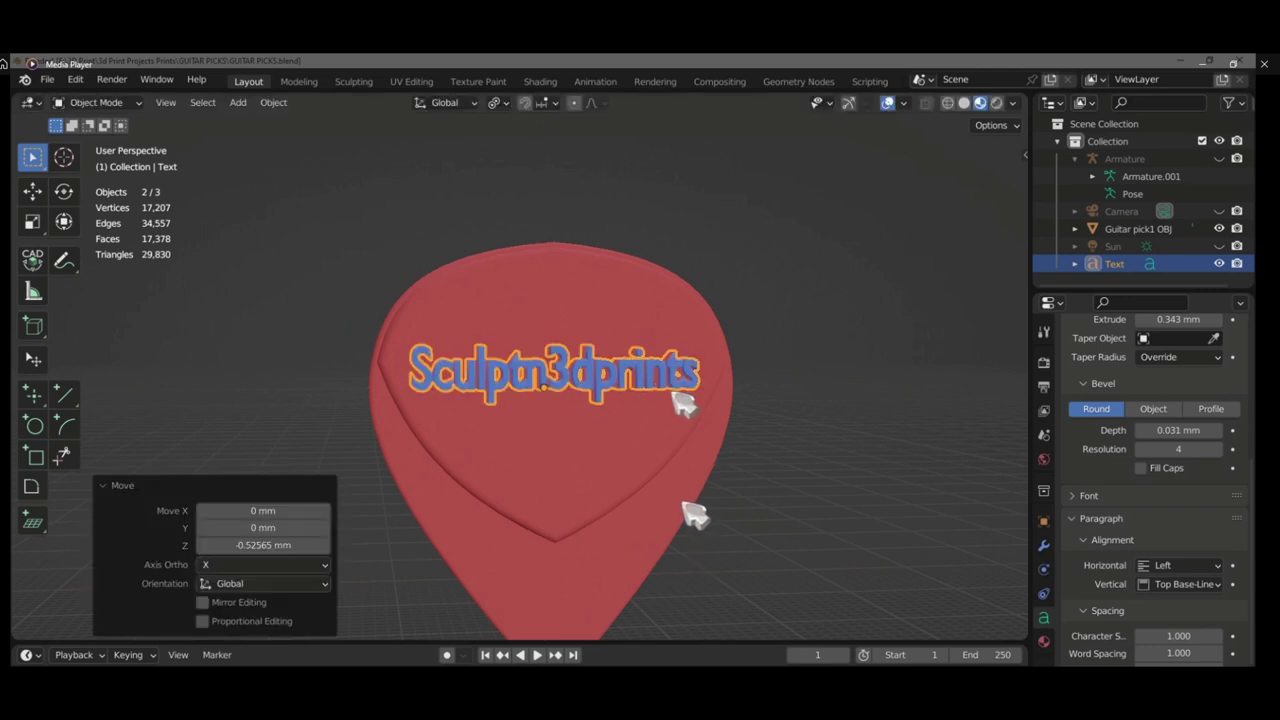
Adjust the text's height along Z in the front view to fit the pick's raised area, and deselect it
key("KP_1")
key("g")
key("z")
left_click(706, 406)
mouse_move(706, 406)
middle_mouse_down()
mouse_move(820, 411)
mouse_move(625, 418)
mouse_move(894, 417)
mouse_move(800, 411)
mouse_move(838, 425)
mouse_move(777, 391)
mouse_move(686, 391)
mouse_move(829, 391)
mouse_move(862, 397)
mouse_move(663, 394)
mouse_move(771, 394)
mouse_move(660, 400)
mouse_move(734, 411)
mouse_move(606, 409)
mouse_move(676, 410)
mouse_move(714, 429)
mouse_move(720, 449)
mouse_move(720, 423)
mouse_move(775, 455)
mouse_move(603, 451)
mouse_move(762, 452)
middle_mouse_up()
left_click(795, 428)
scroll(775, 430, "up", 2)
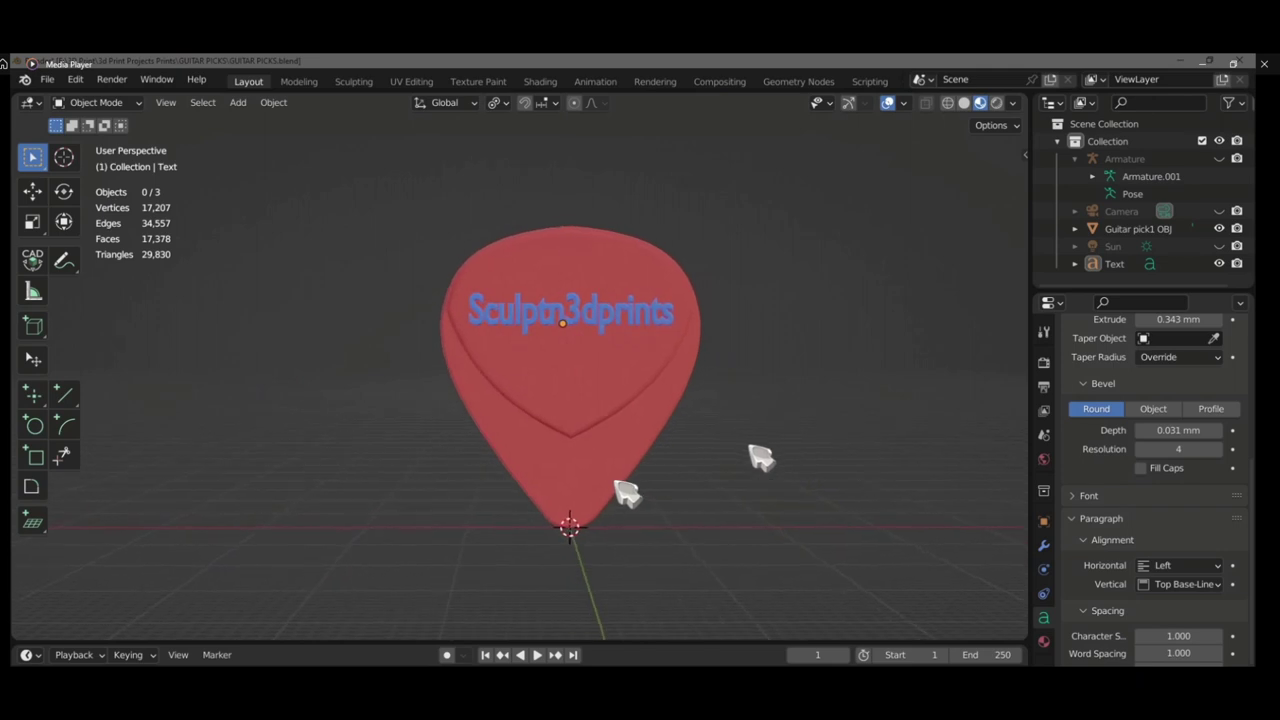
Parent the text to the guitar pick with Object (Keep Transform), and select only the pick
key("KP_1")
scroll(762, 458, "down", 2)
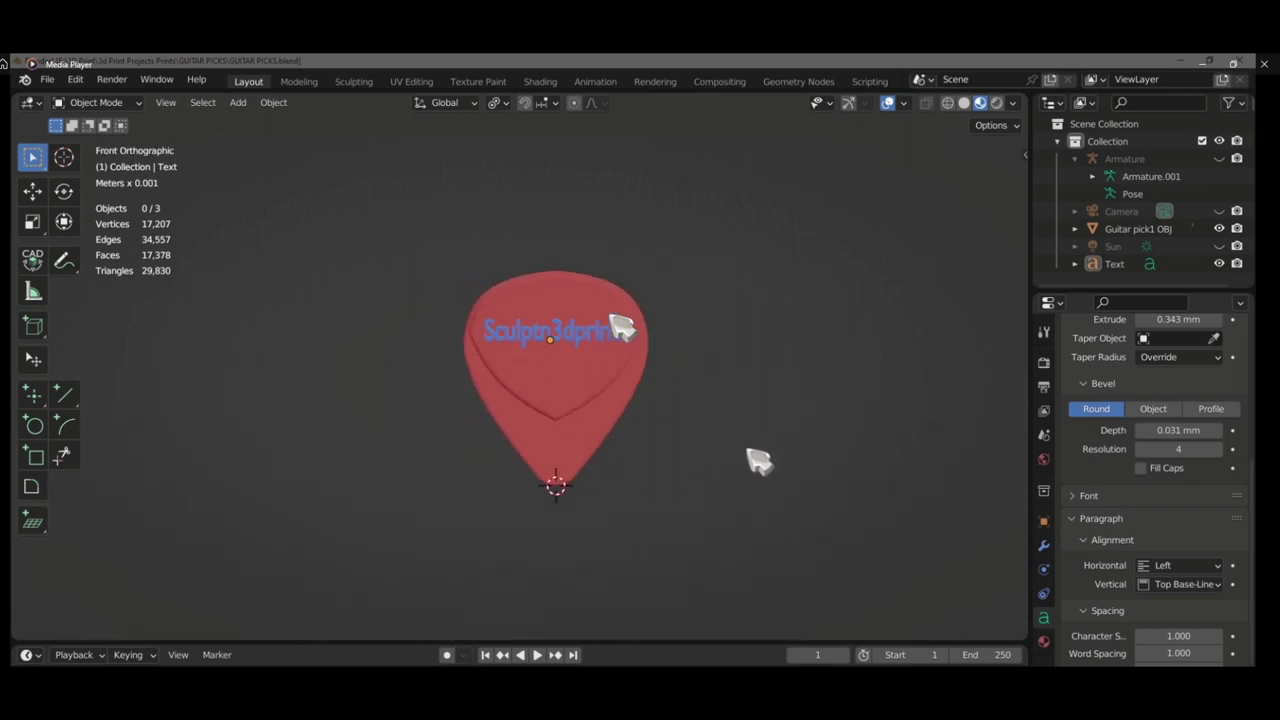
left_click(598, 336)
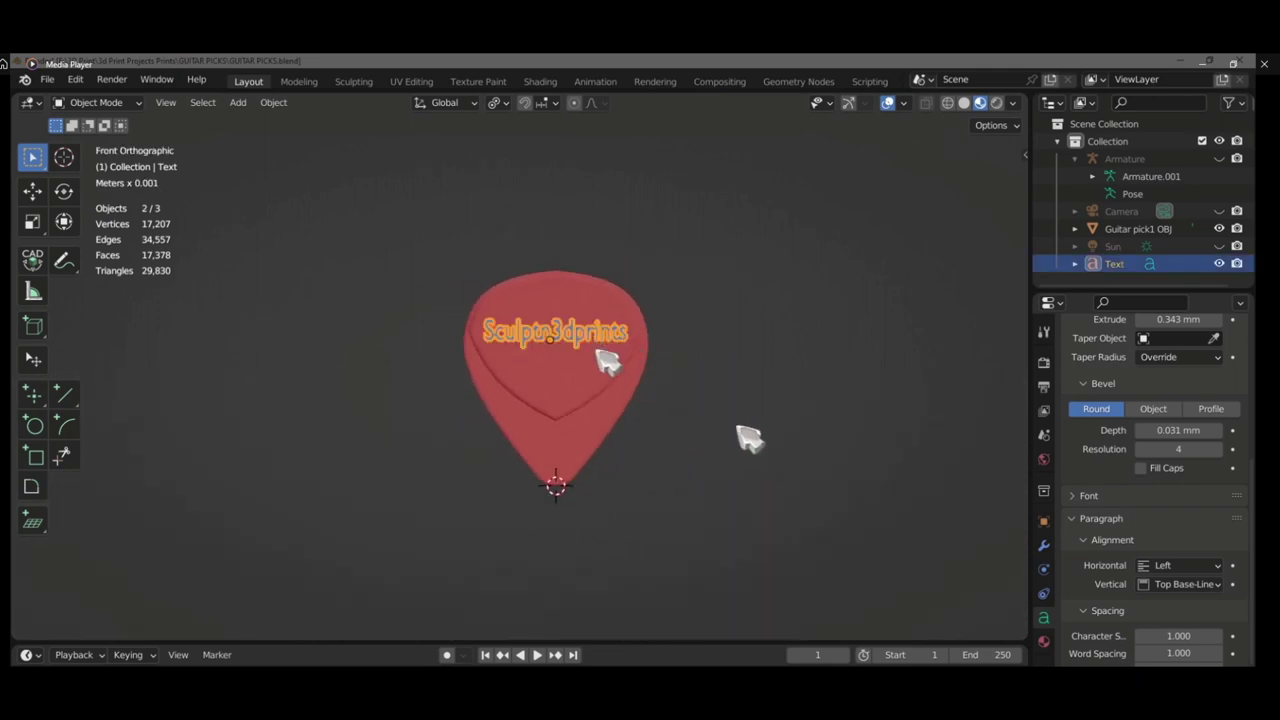
left_click(604, 318, "shift")
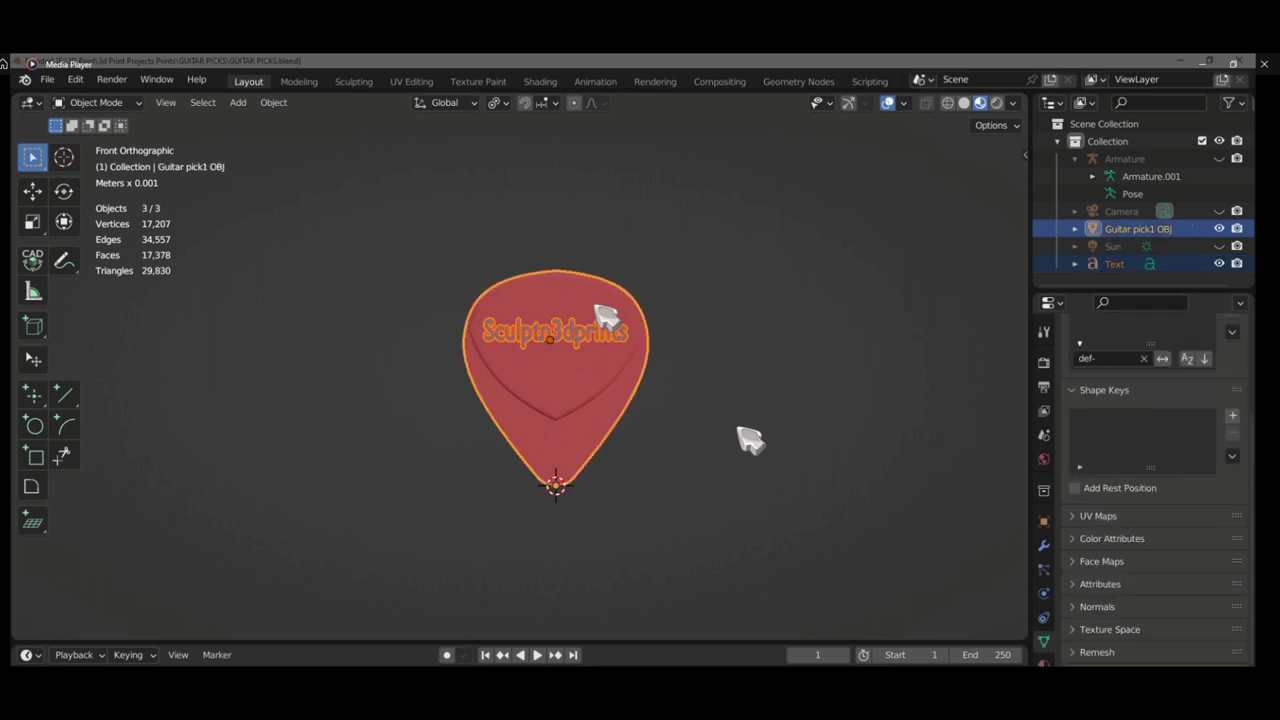
key("ctrl+p")
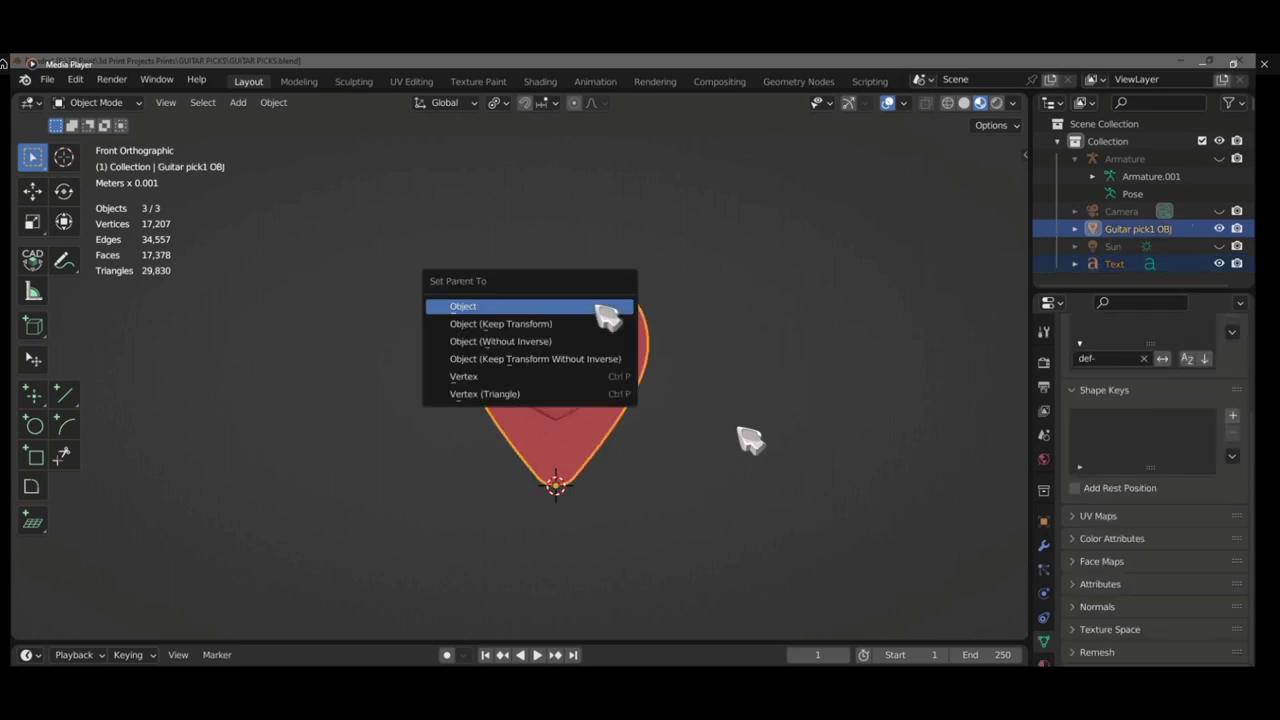
left_click(598, 323)
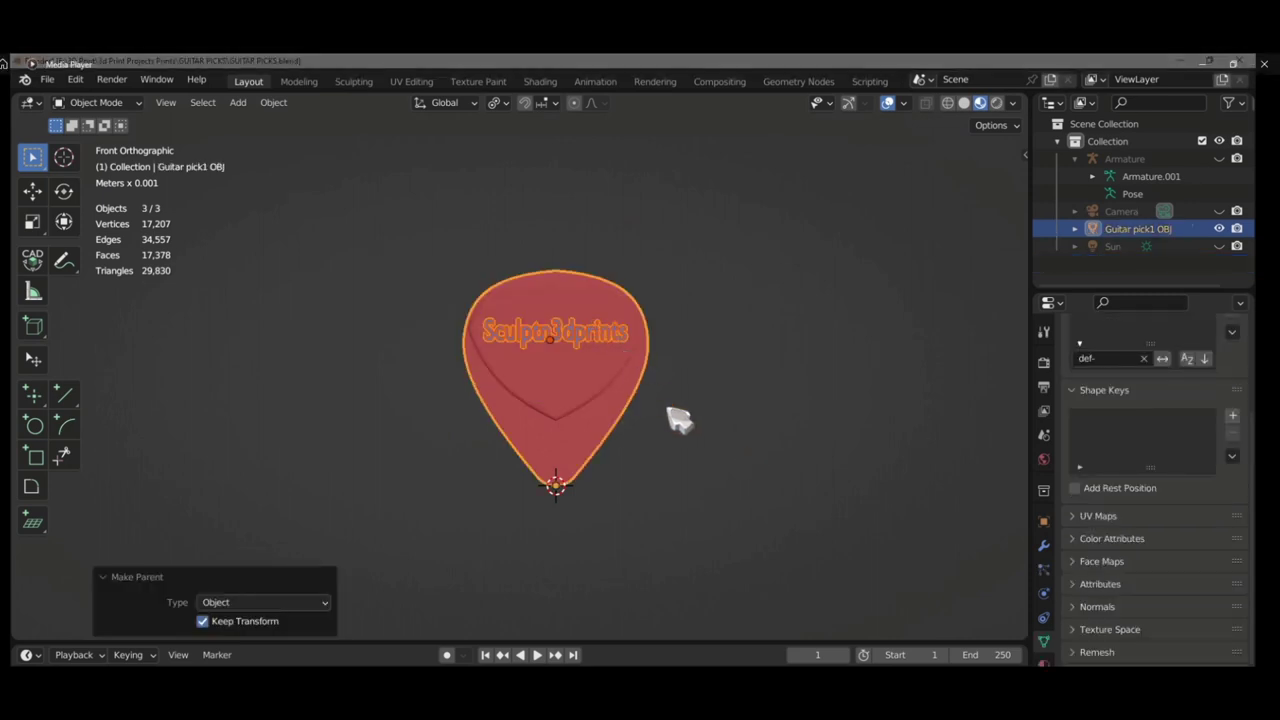
left_click(641, 391)
Try rotating the guitar pick 90° about the global X axis and undo the rotation
key("r")
key("x")
key("9")
key("0")
key("Return")
key("ctrl+z")
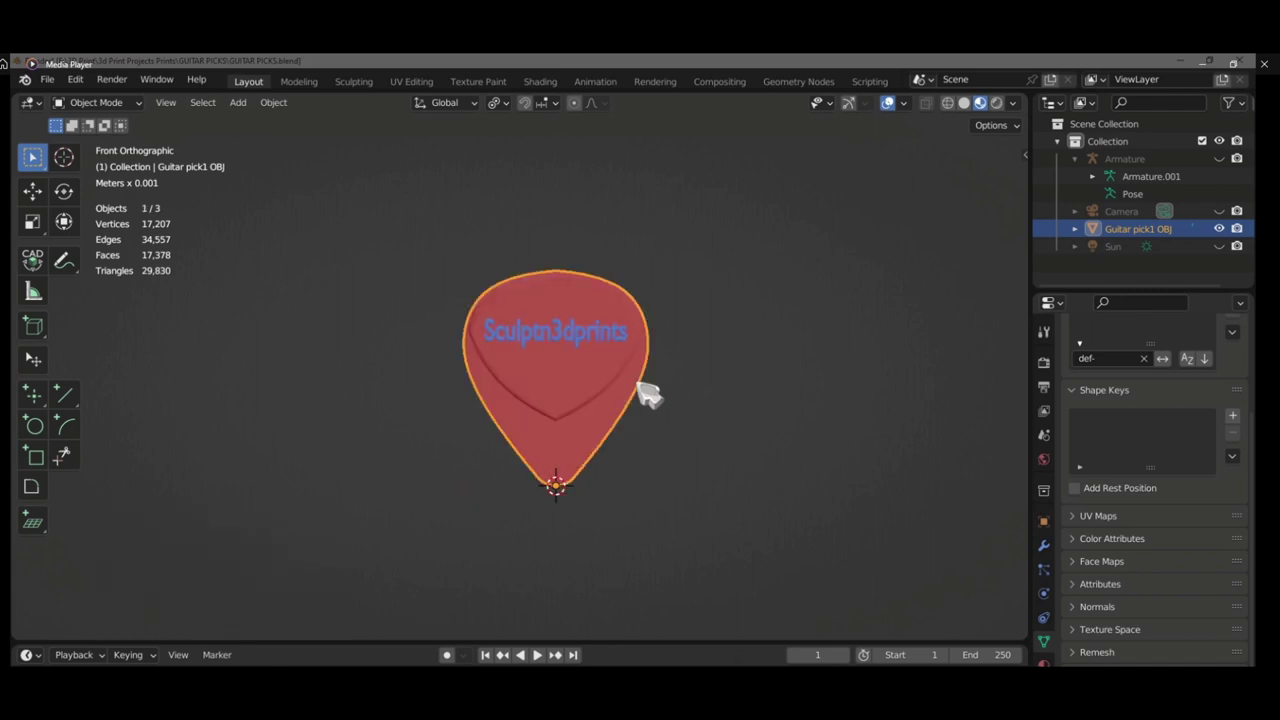
Rotate the guitar pick -90° about the global X axis to lay it flat with the text facing up
key("r")
key("x")
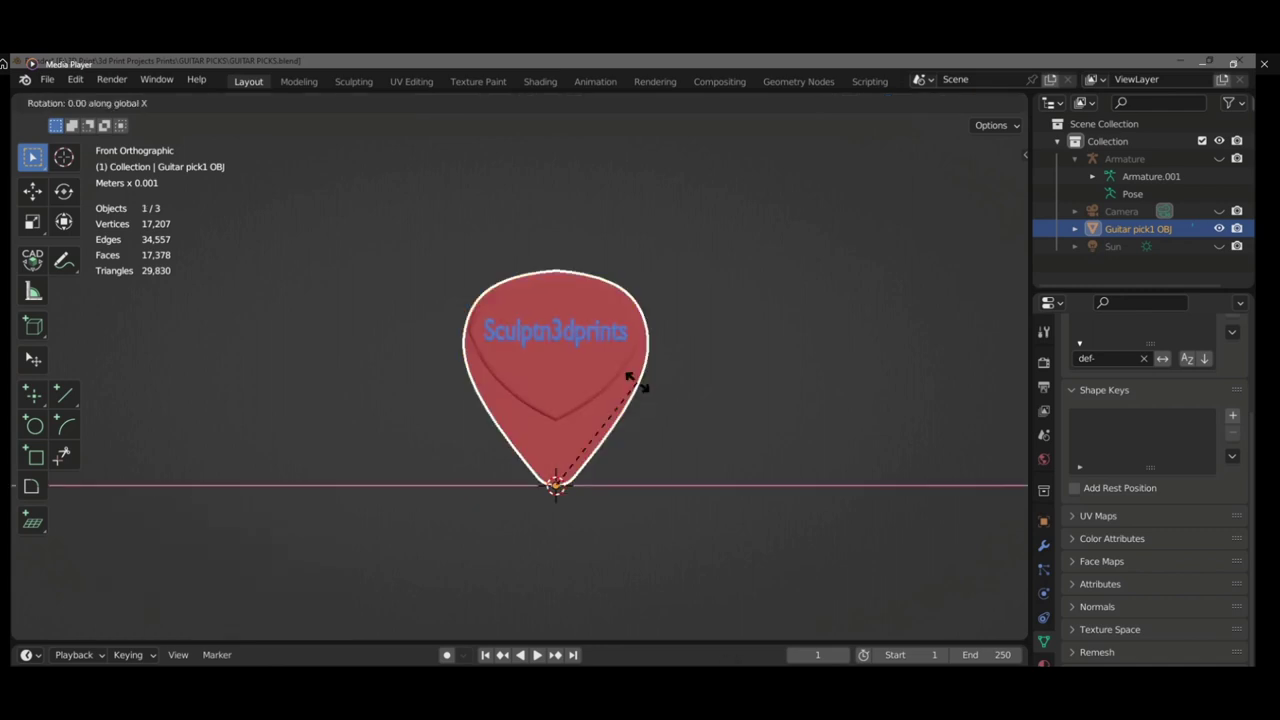
key("minus")
key("9")
key("0")
key("Return")
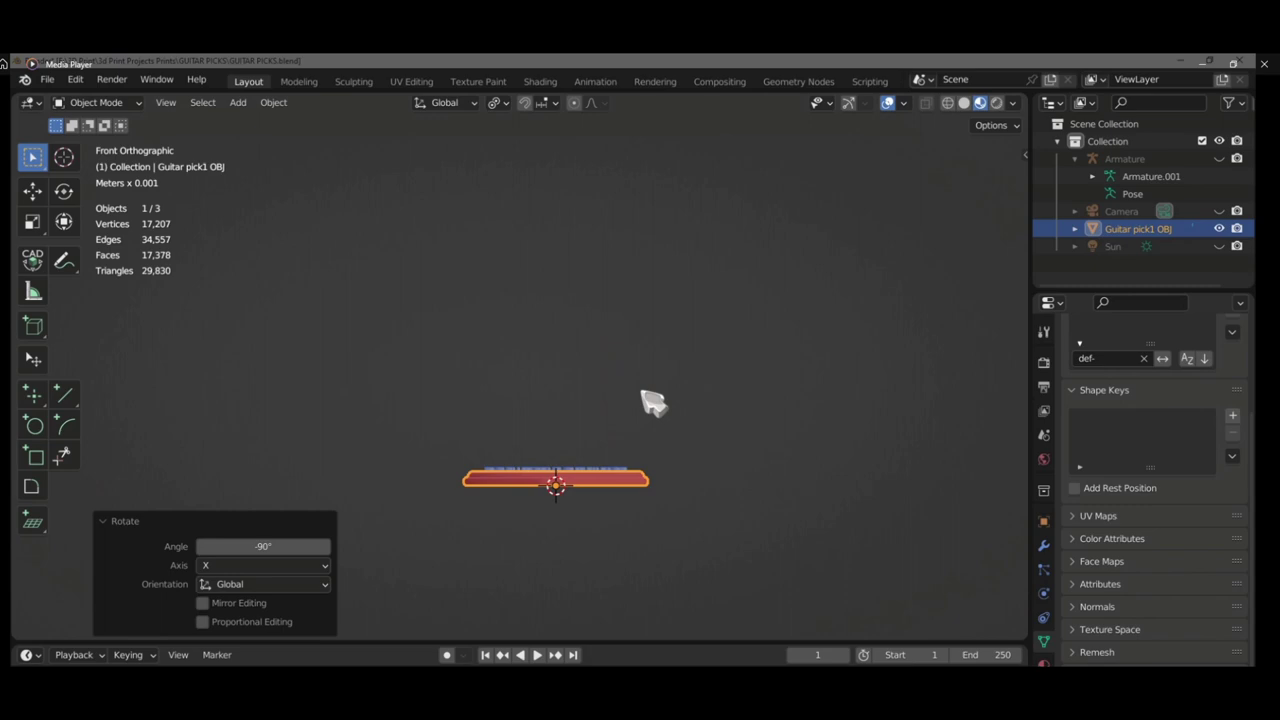
Convert the "Sculptn3dprints" text object to a mesh
key("KP_7")
middle_click_drag(651, 400, 695, 360, "shift")
left_click(668, 333)
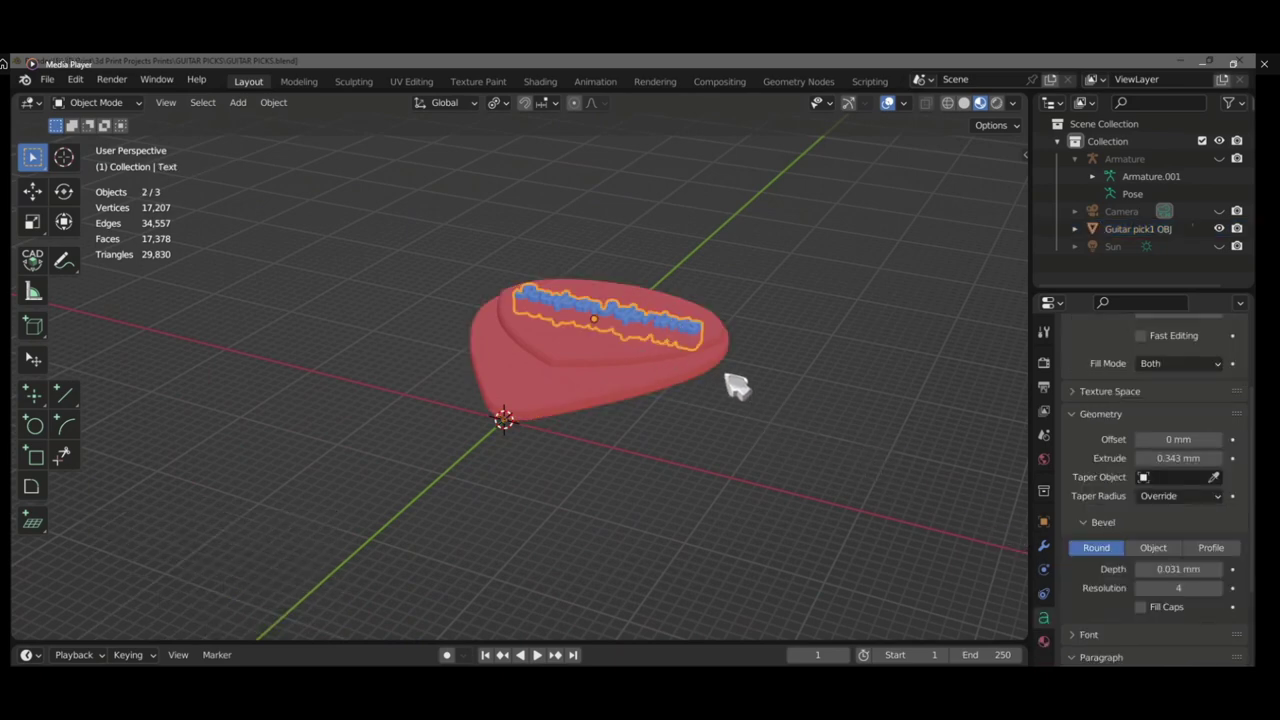
right_click(663, 320)
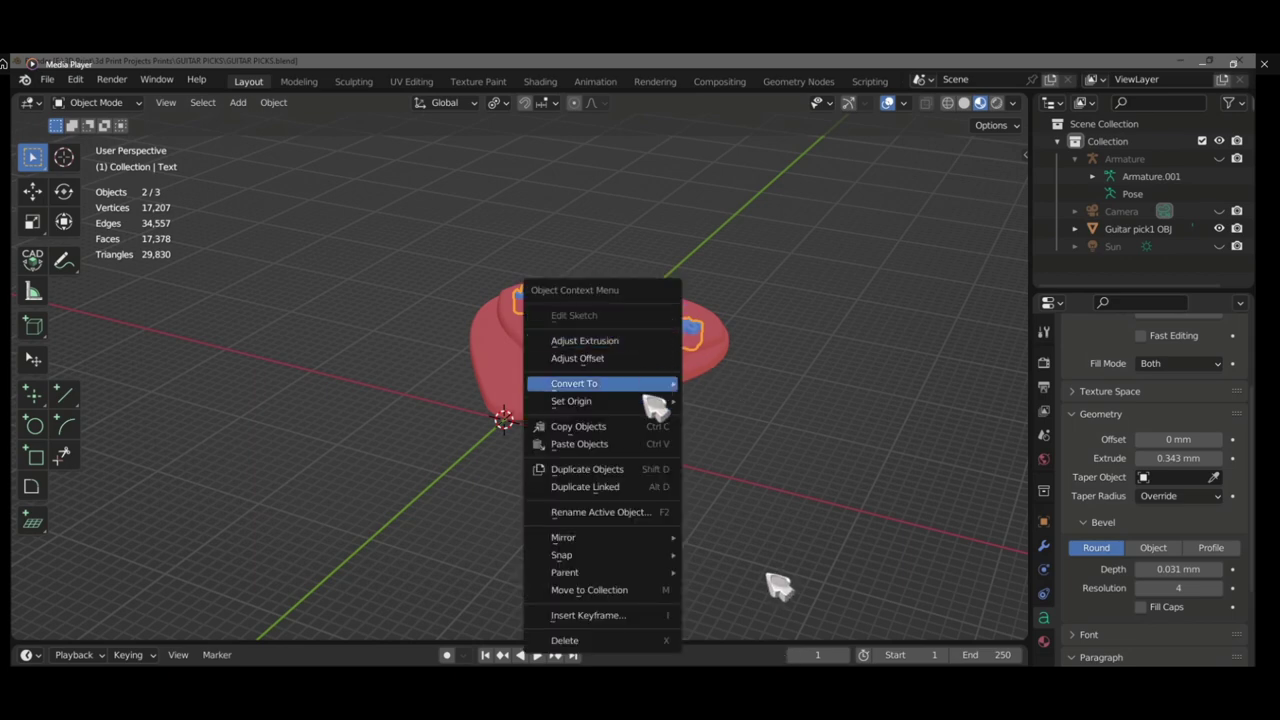
mouse_move(640, 570)
mouse_move(610, 386)
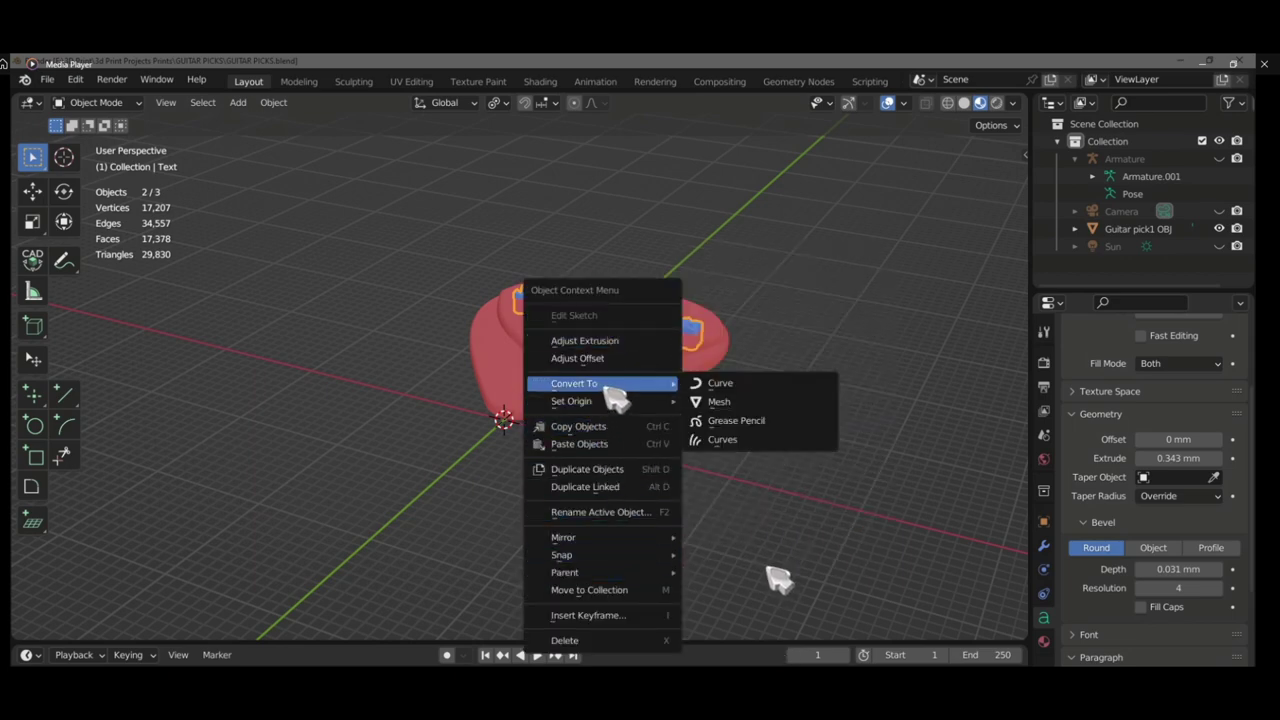
left_click(718, 402)
Duplicate the guitar pick and text in place and move the duplicates to a new collection named COPY
left_click(670, 372)
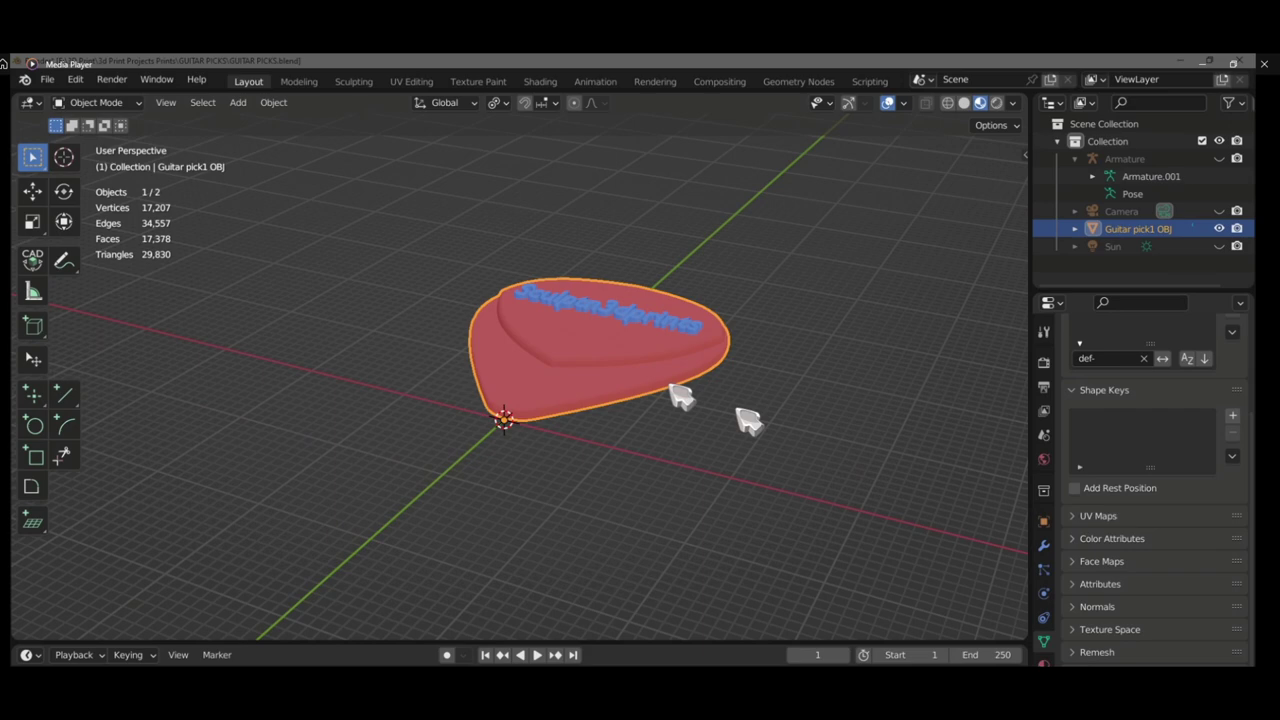
scroll(668, 372, "up", 4)
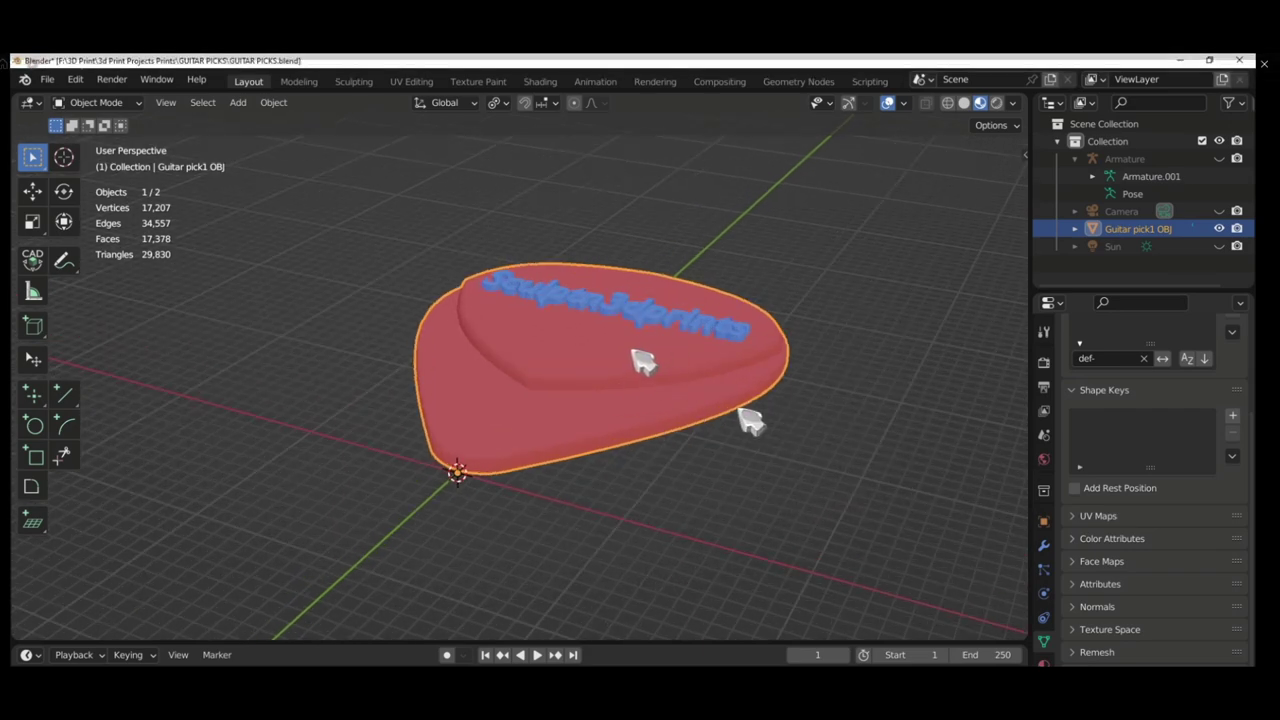
left_click(663, 323, "shift")
key("shift+d")
right_click(665, 398)
key("m")
left_click(663, 388)
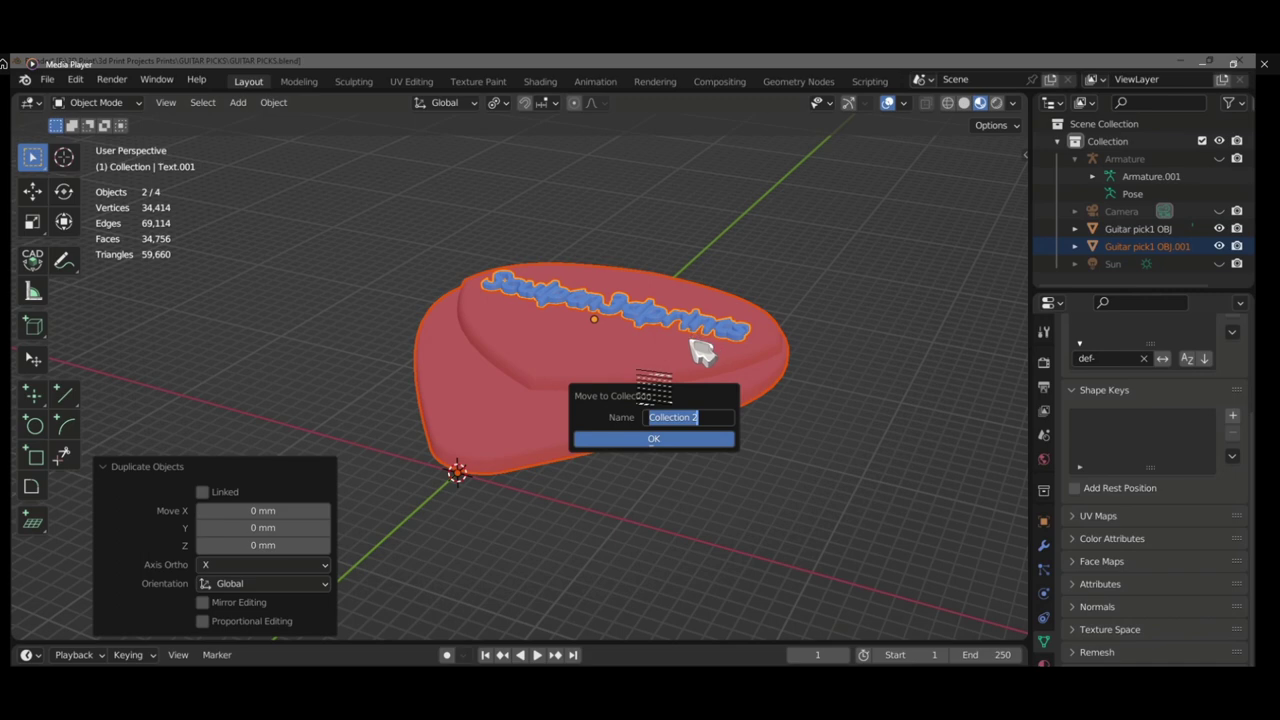
type("COPY")
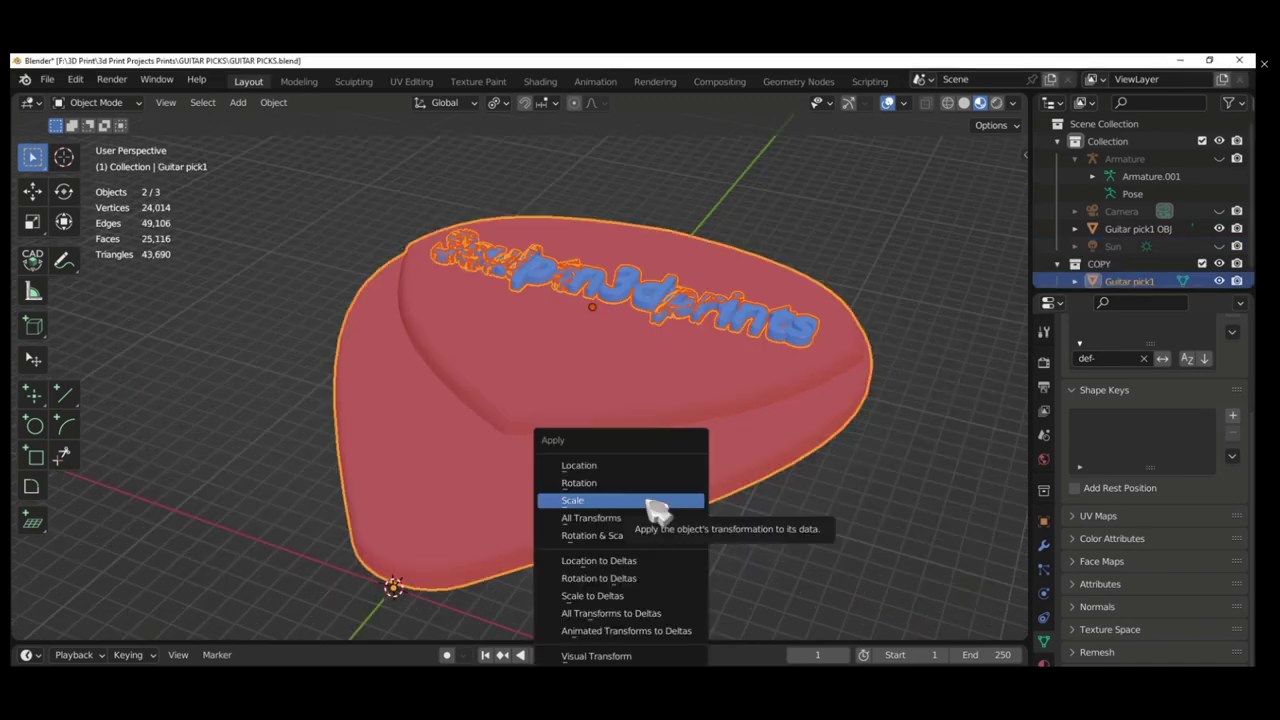
Apply the scale of the pick and text in the COPY collection
left_click(655, 500)
scroll(605, 392, "down", 2)
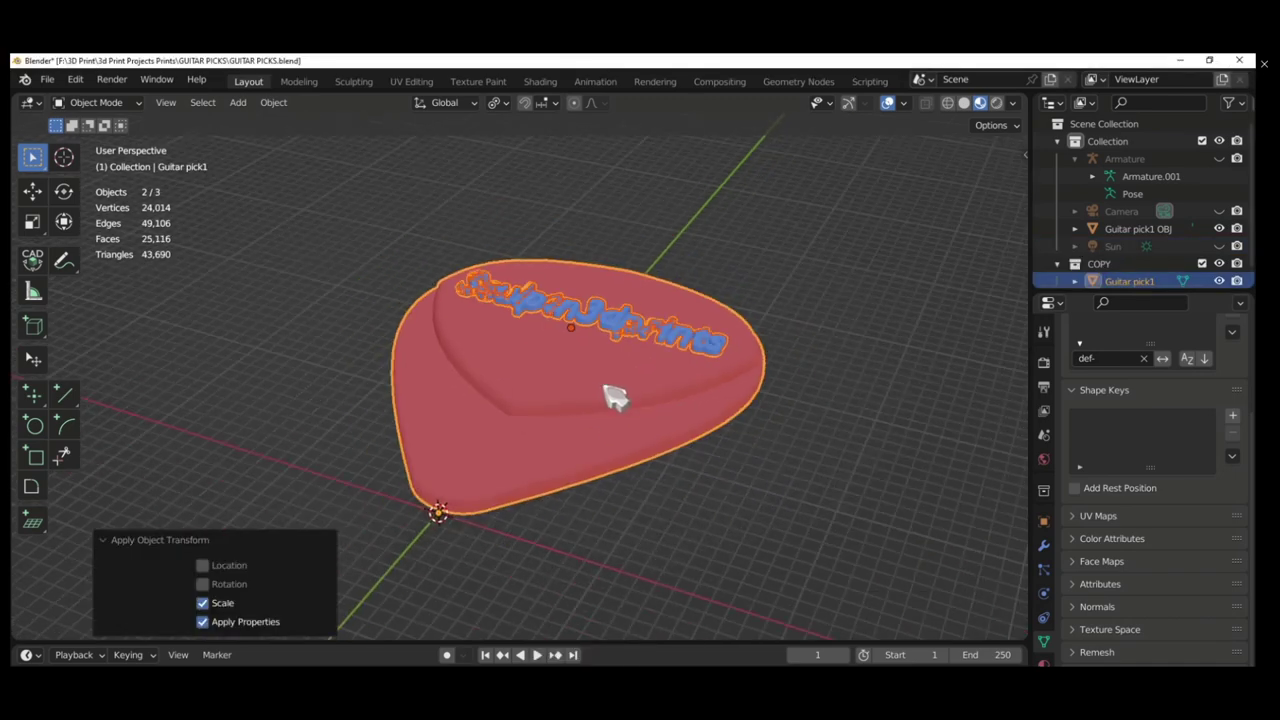
Check the overall dimensions of the copied guitar pick from directly above
key("KP_7")
scroll(615, 397, "down", 2)
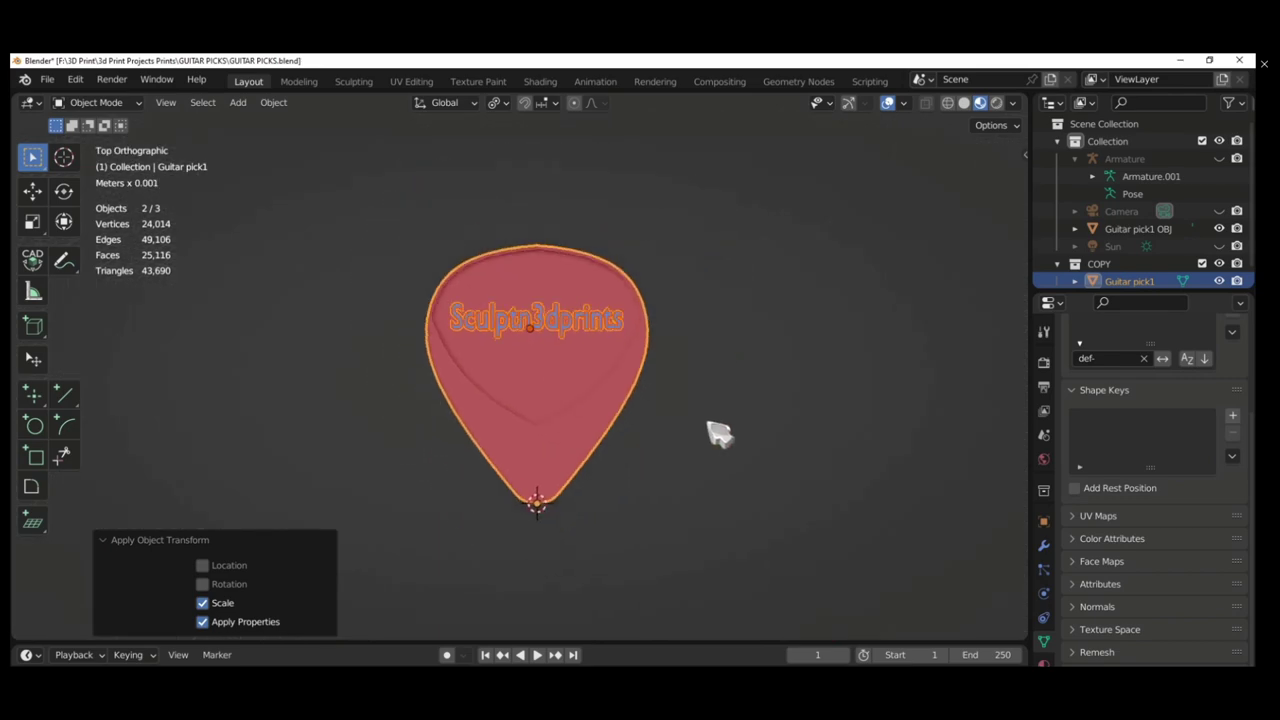
key("n")
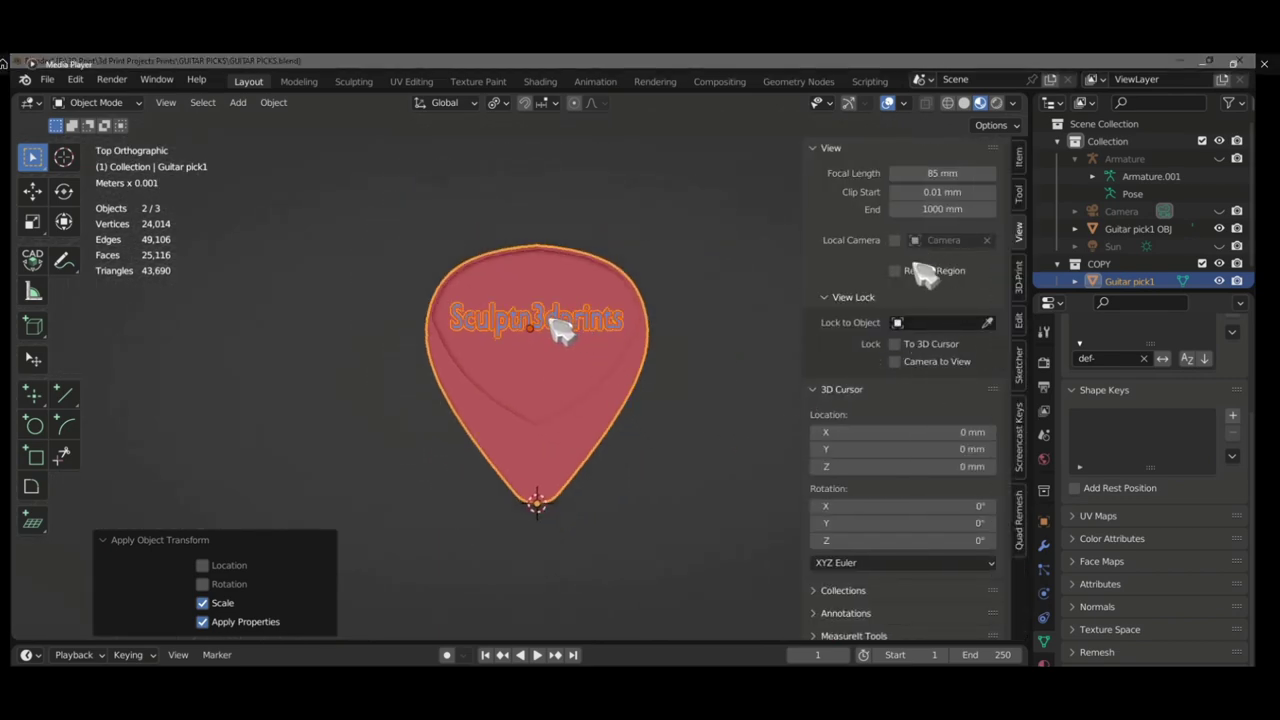
left_click(1021, 165)
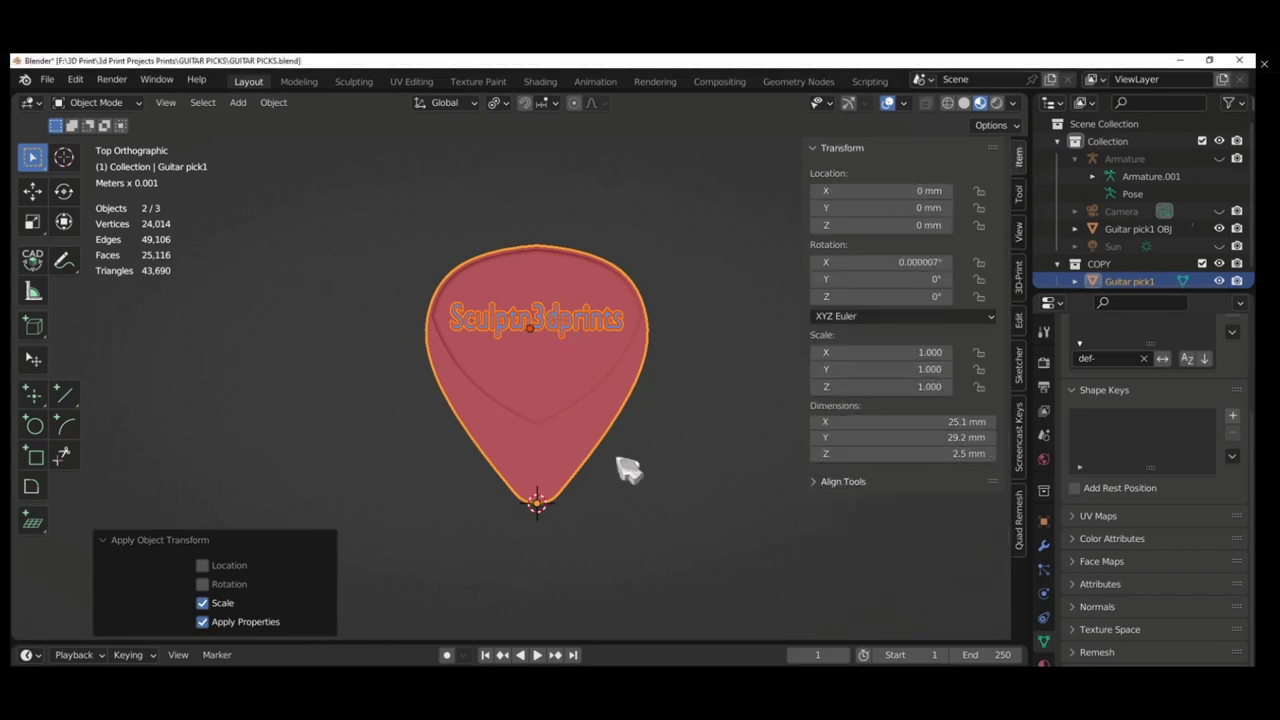
Try scaling the pick and text in the COPY collection uniformly by a factor of 3.990, and undo the scaling
scroll(628, 470, "down", 7)
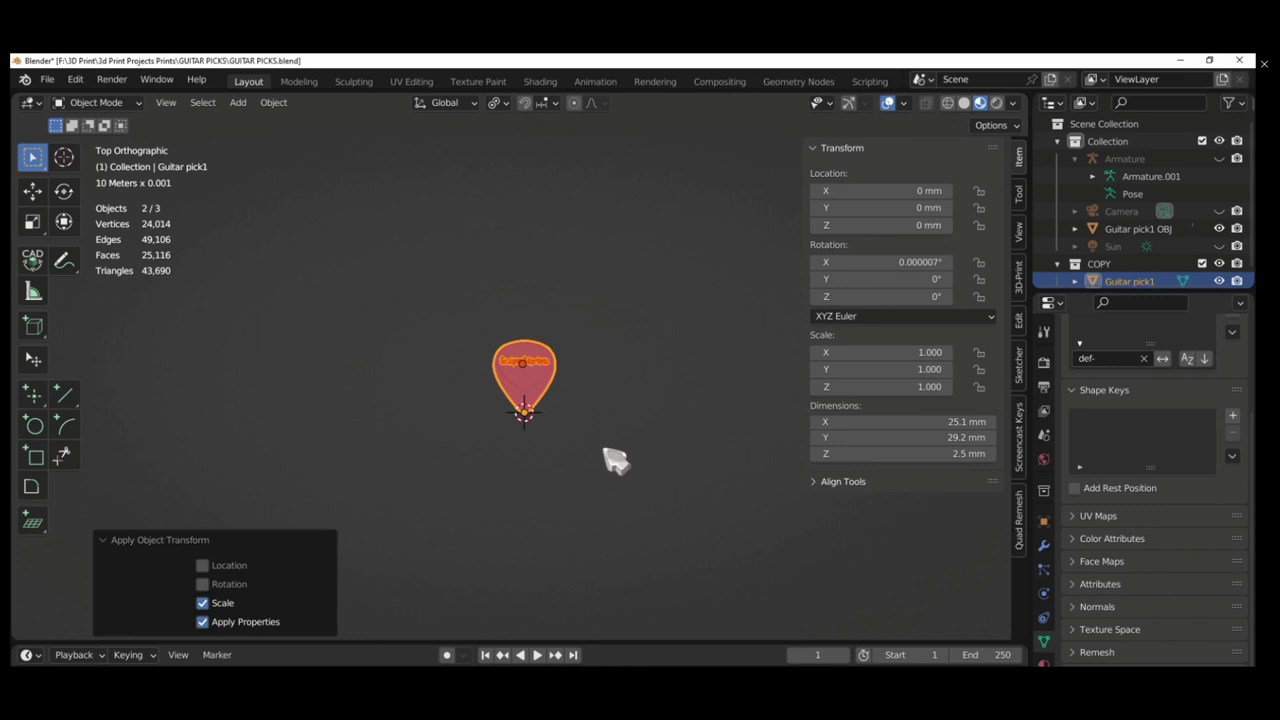
key("s")
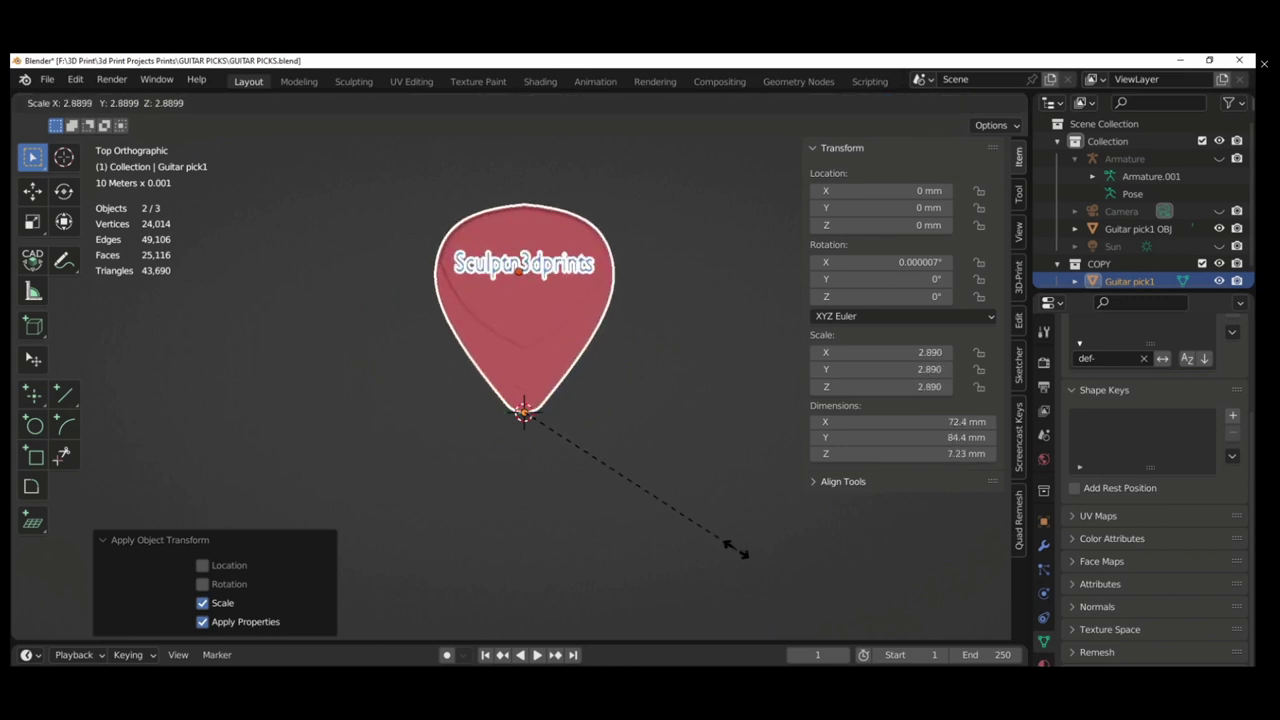
left_click(808, 580)
scroll(643, 521, "down", 6)
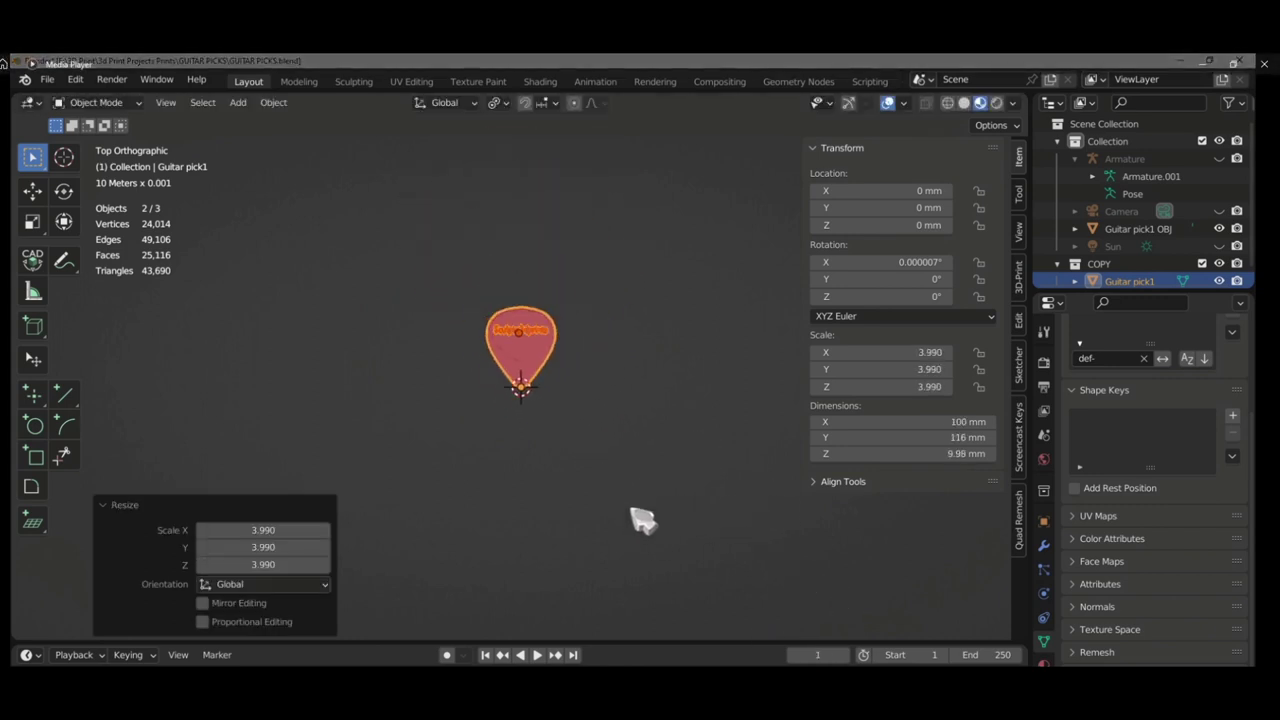
key("ctrl+z")
scroll(650, 518, "up", 10)
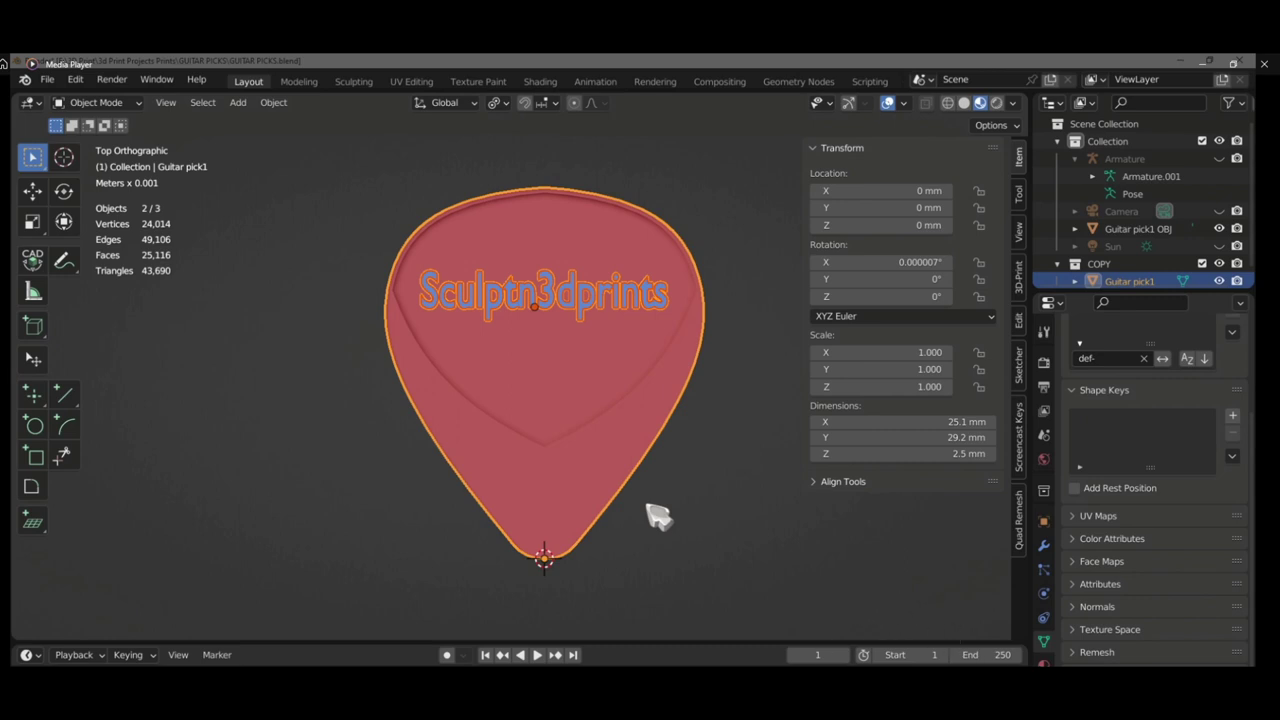
Export only the selected pick and text copies as GUITAR PICKS.stl in the GUITAR PICKS folder
scroll(657, 515, "down", 6)
scroll(657, 515, "up", 6)
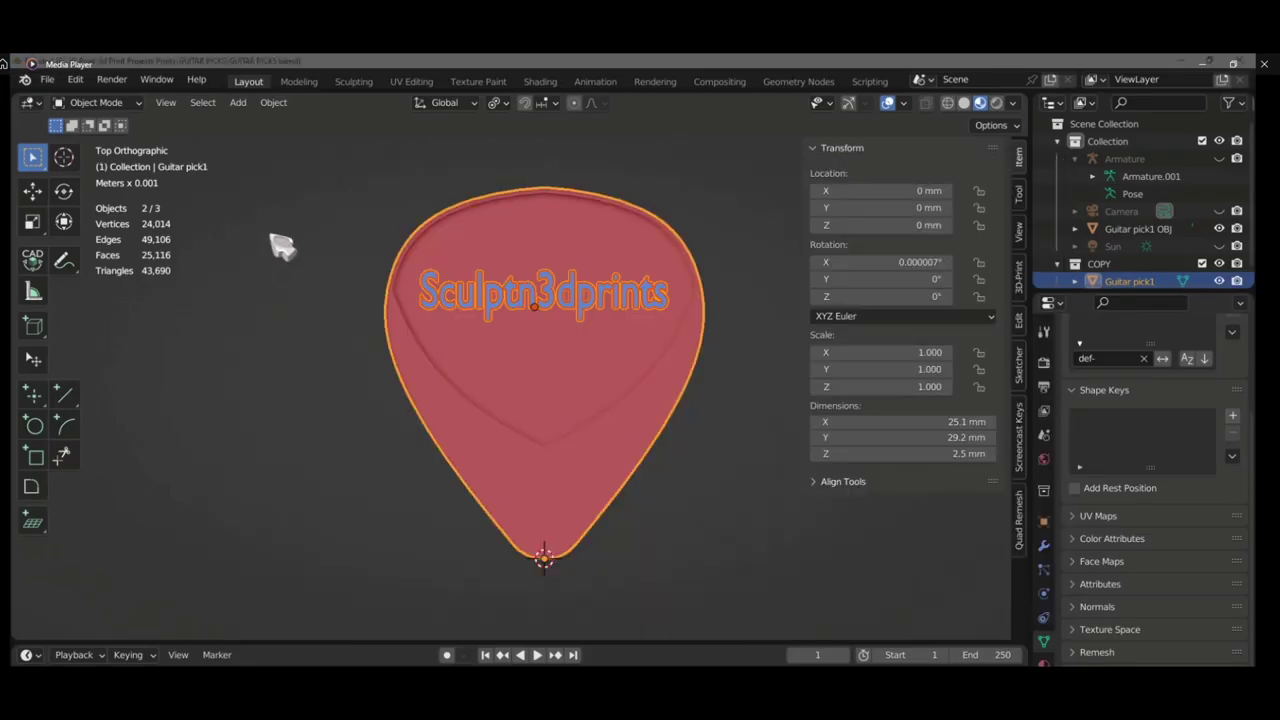
left_click(47, 79)
mouse_move(130, 332)
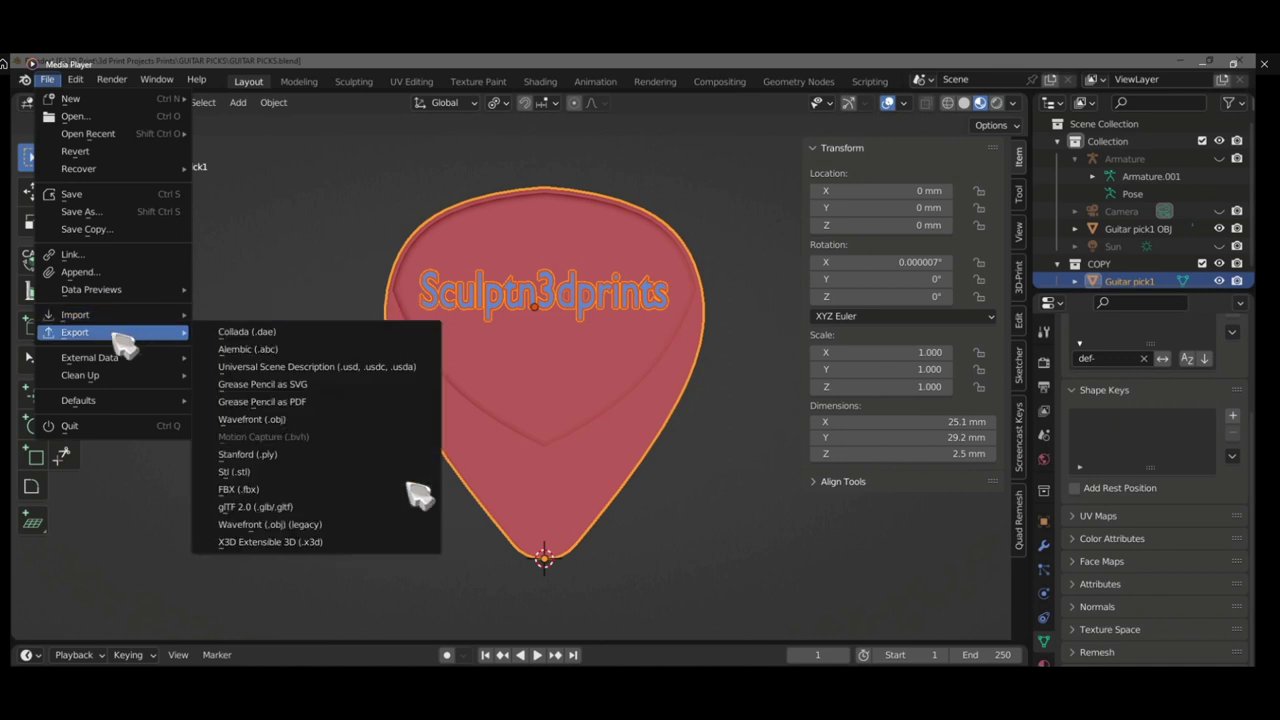
left_click(262, 471)
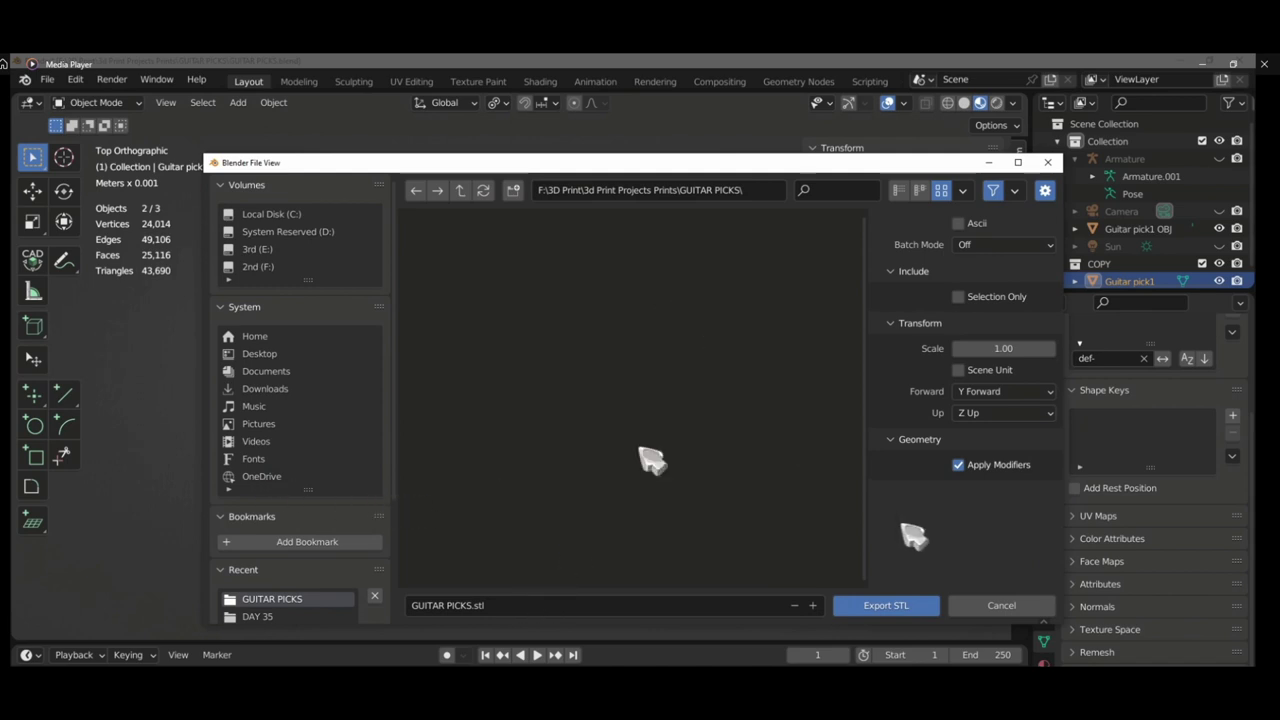
left_click(960, 296)
left_click(886, 605)
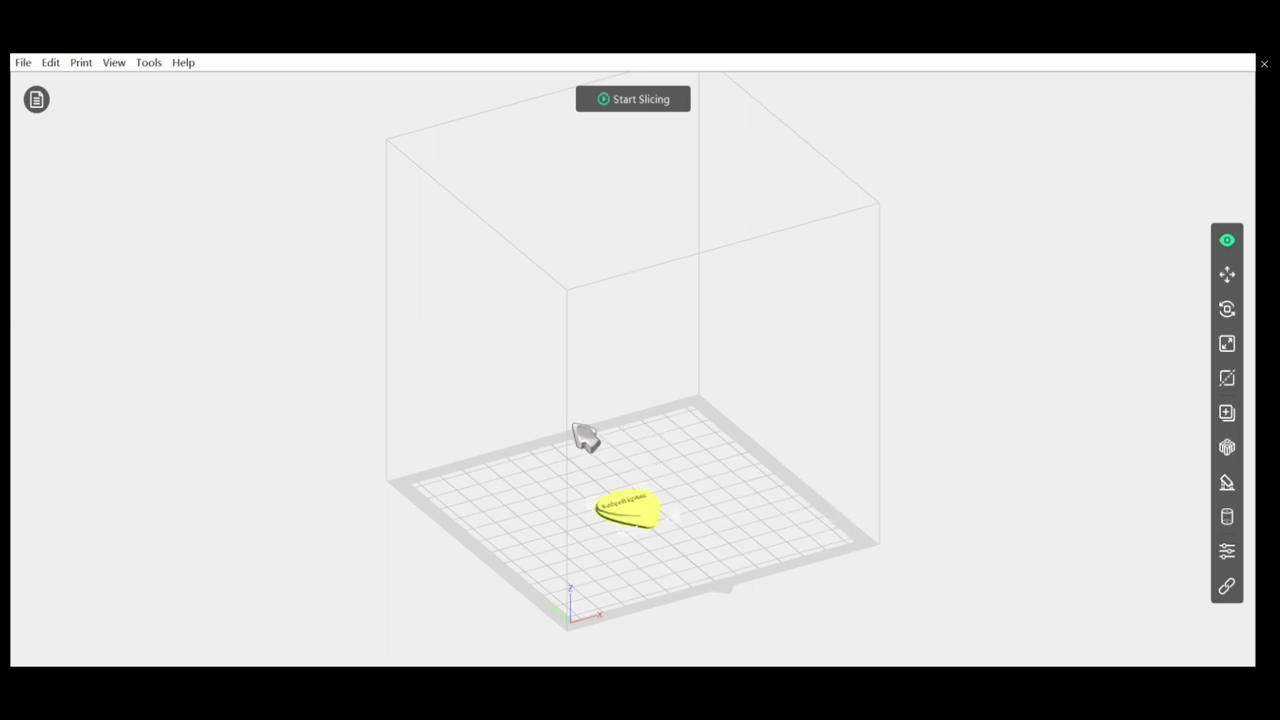
Switch to the slicing program and slice the guitar pick model on the print bed to generate its toolpath preview
scroll(700, 494, "up", 3)
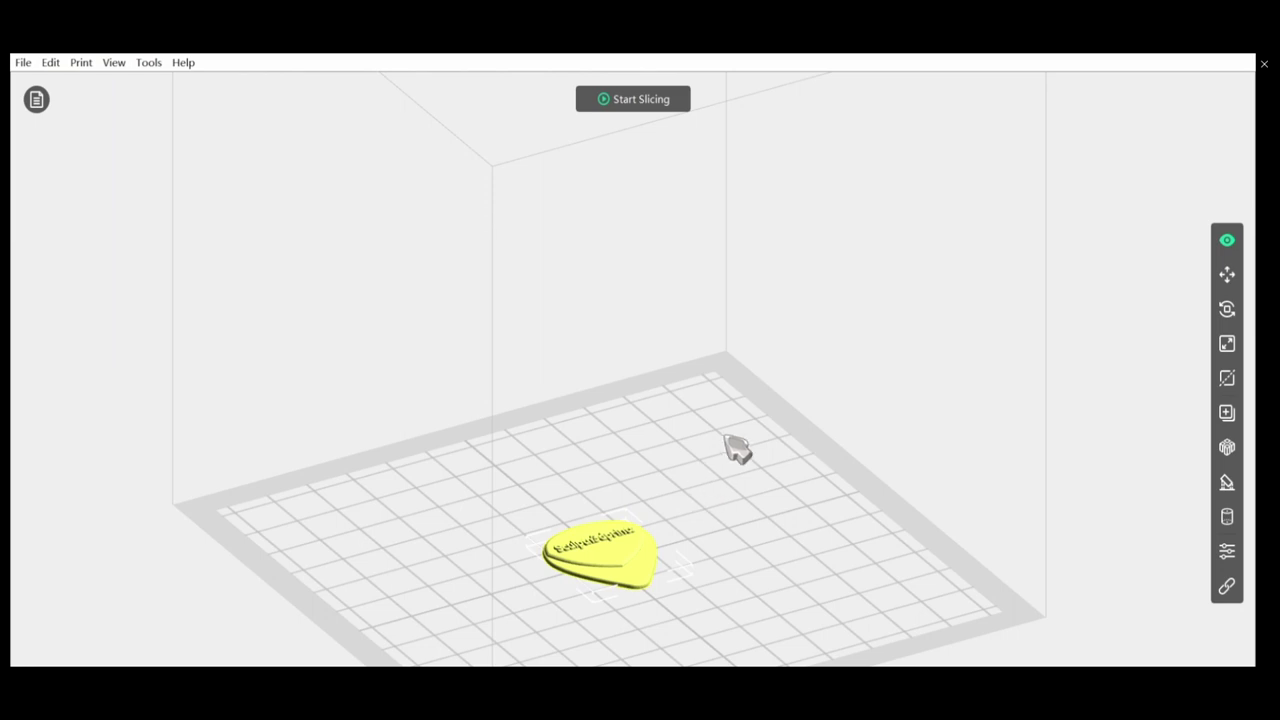
right_click_drag(737, 449, 705, 432)
scroll(700, 420, "up", 5)
scroll(704, 425, "down", 3)
scroll(688, 435, "up", 5)
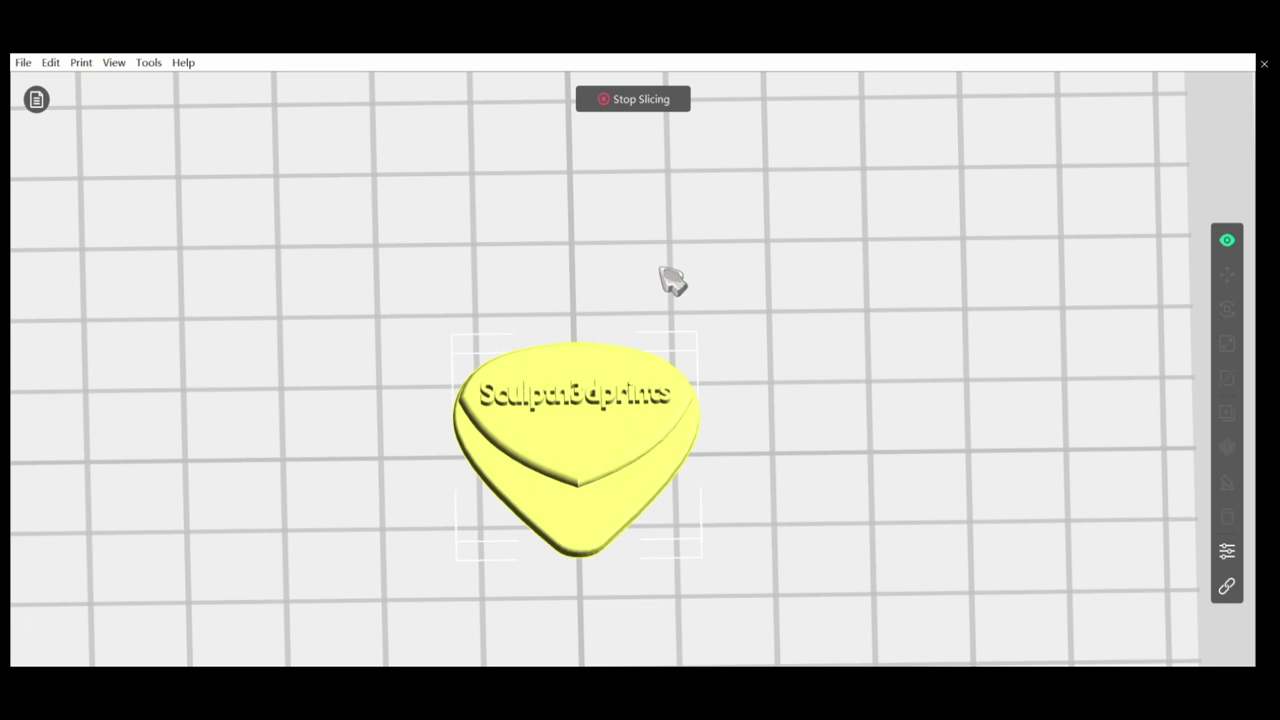
left_click(652, 110)
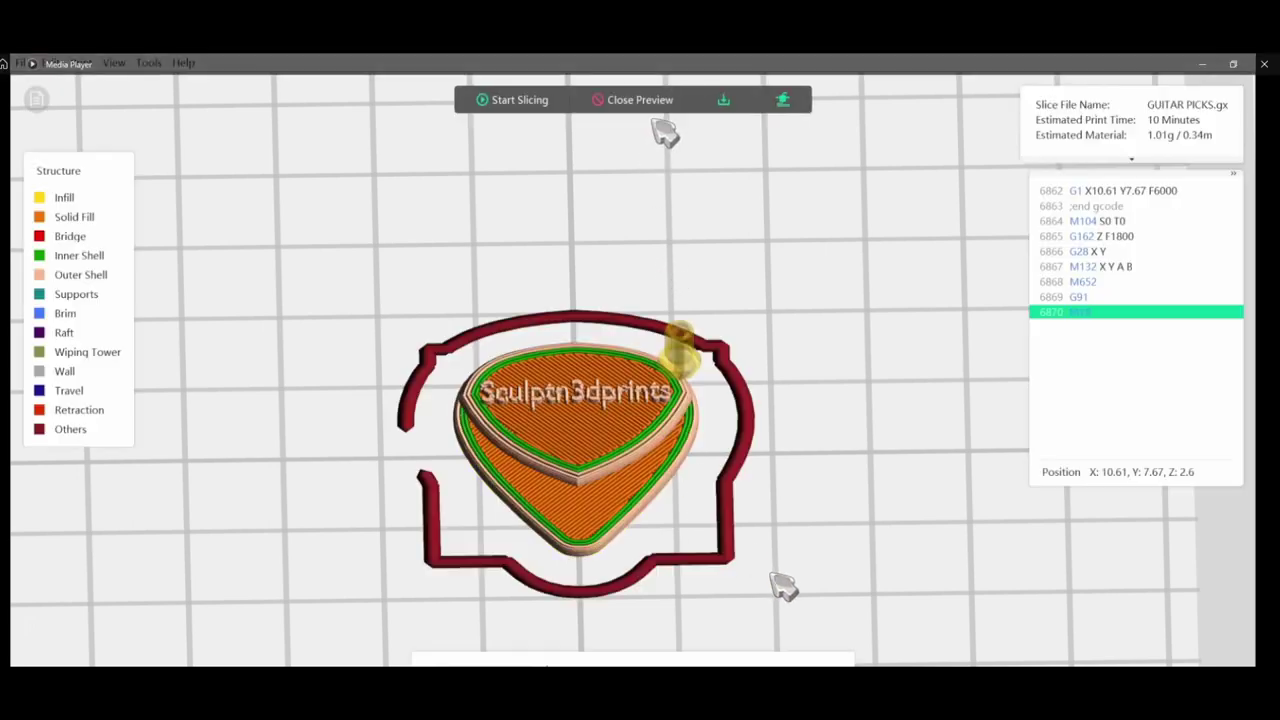